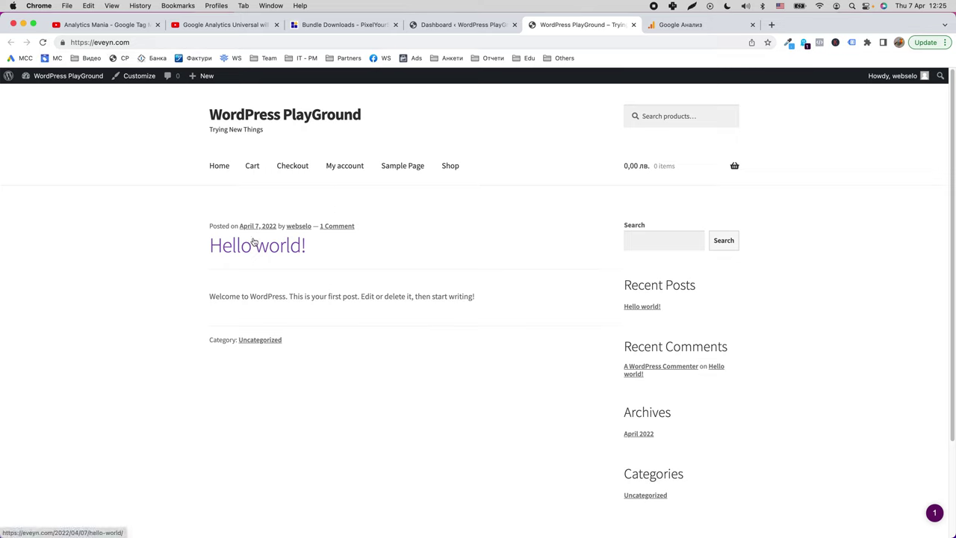
double_click(319, 297)
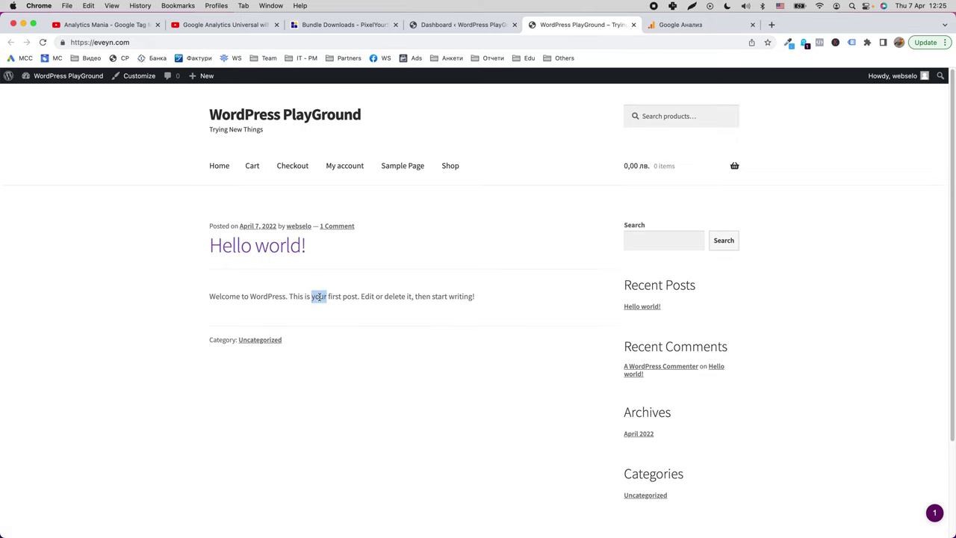
left_click(395, 296)
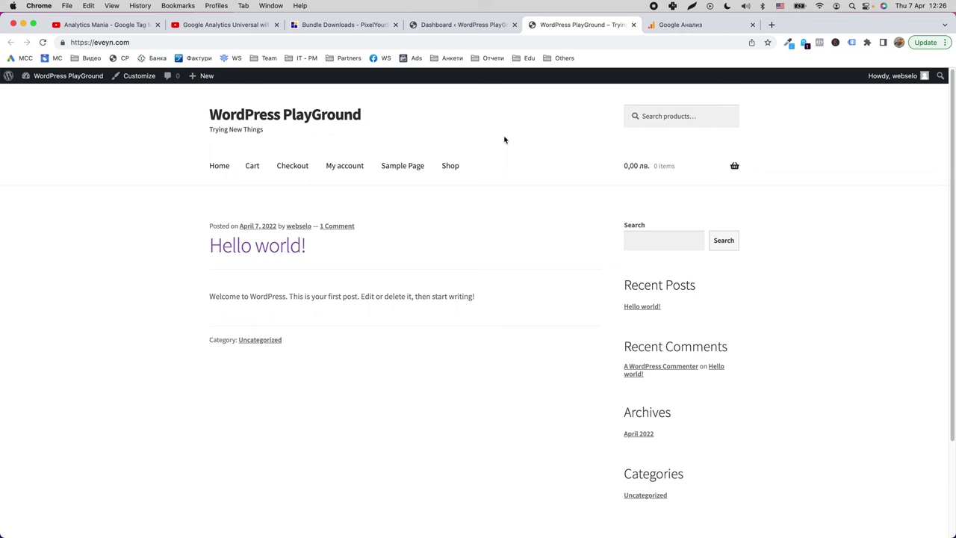
Step: Switch to Google Analytics and start creating a new account named Eveyn.com
left_click(699, 29)
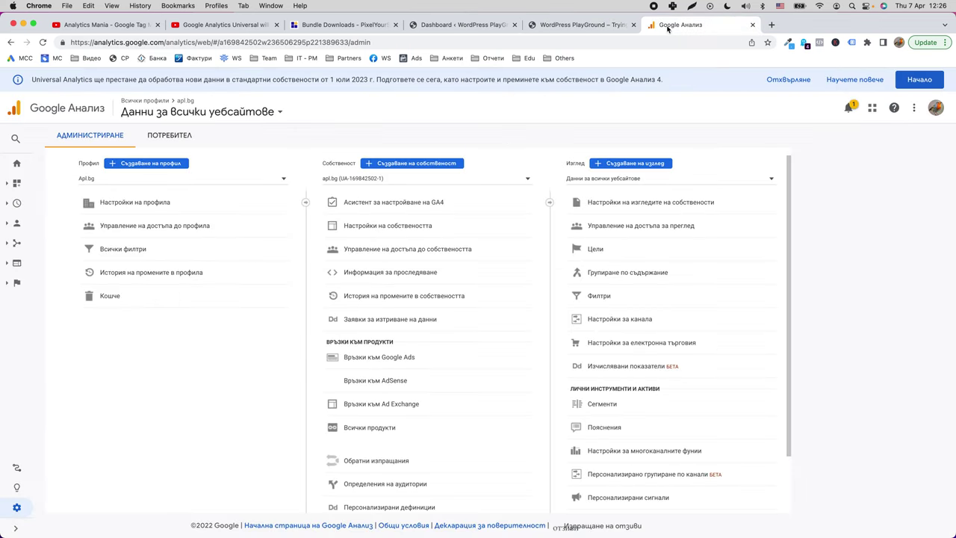
left_click(143, 163)
left_click(190, 266)
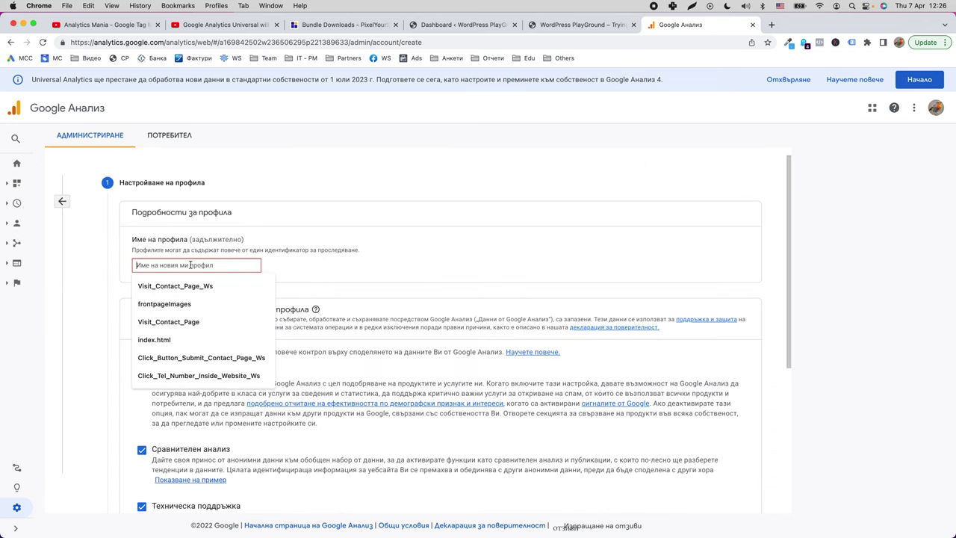
type("Eveyn.co")
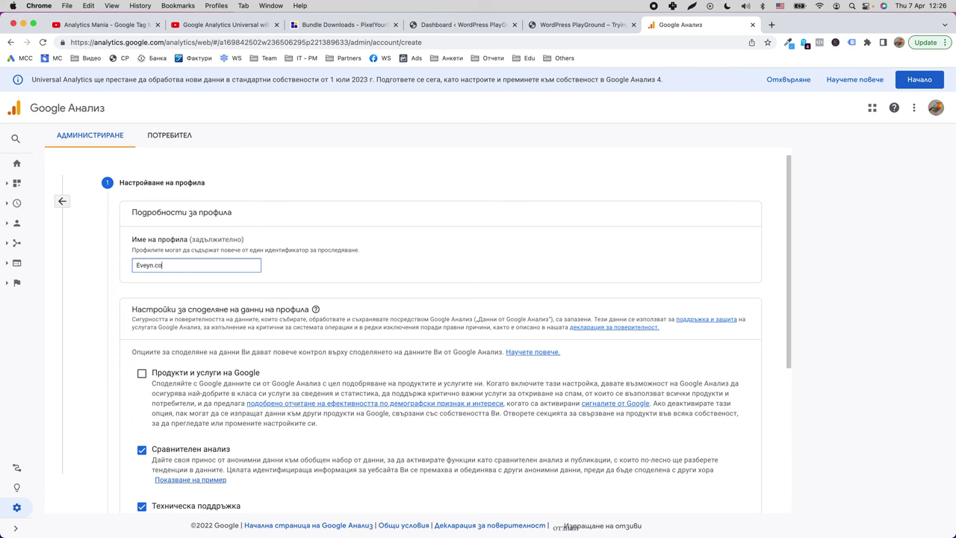
double_click(282, 308)
left_click(281, 309)
Step: Enable data sharing for "Продукти и услуги на Google" and continue to the property setup
scroll(282, 329, "down", 3)
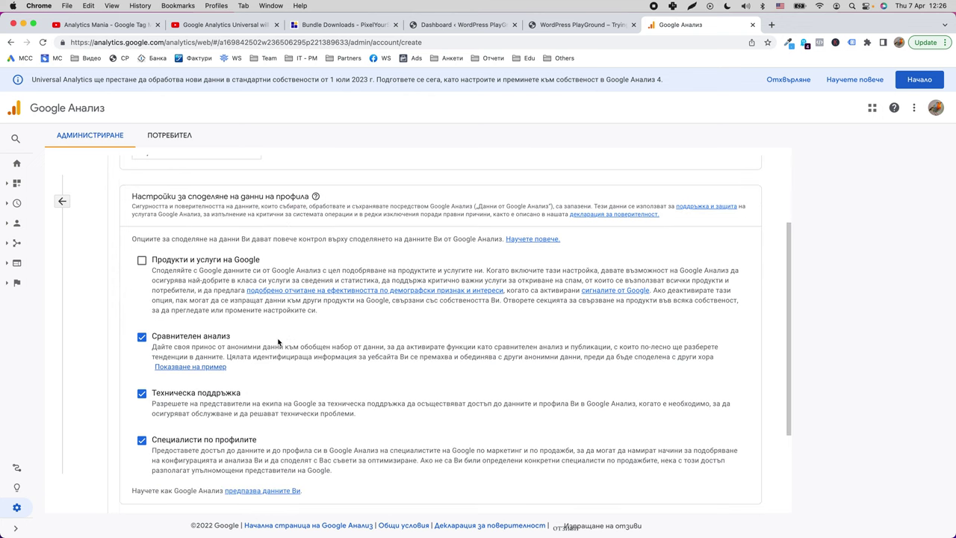
scroll(278, 341, "up", 1)
scroll(273, 355, "down", 1)
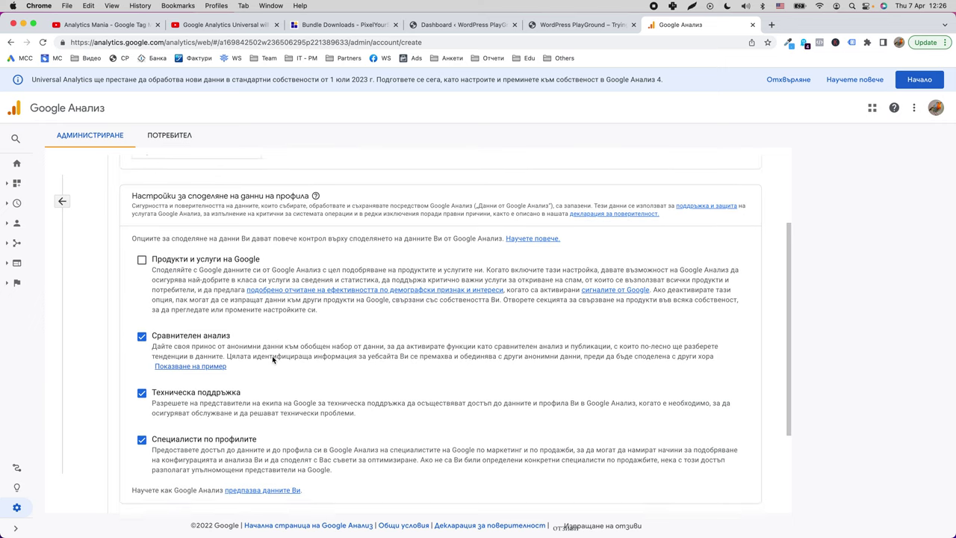
scroll(272, 356, "up", 3)
scroll(224, 374, "down", 1)
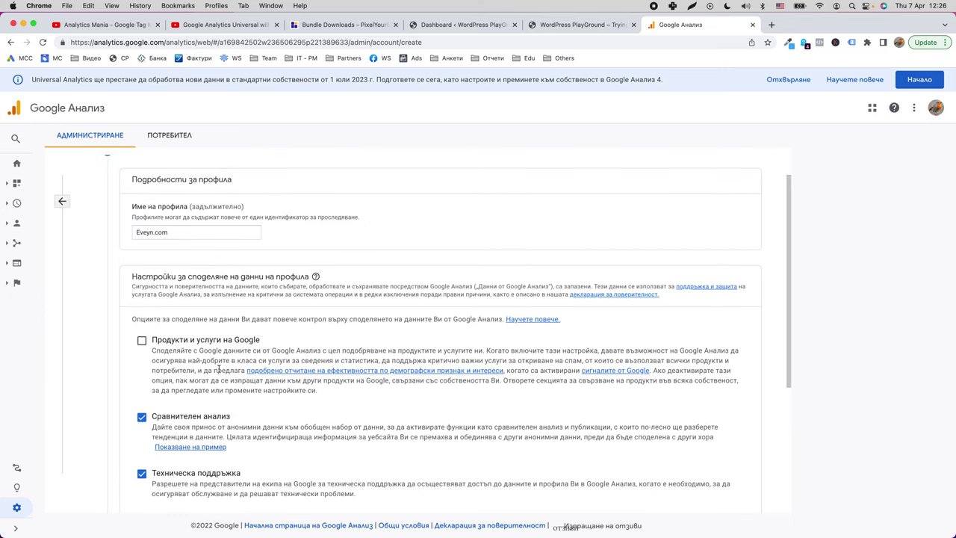
left_click(141, 328)
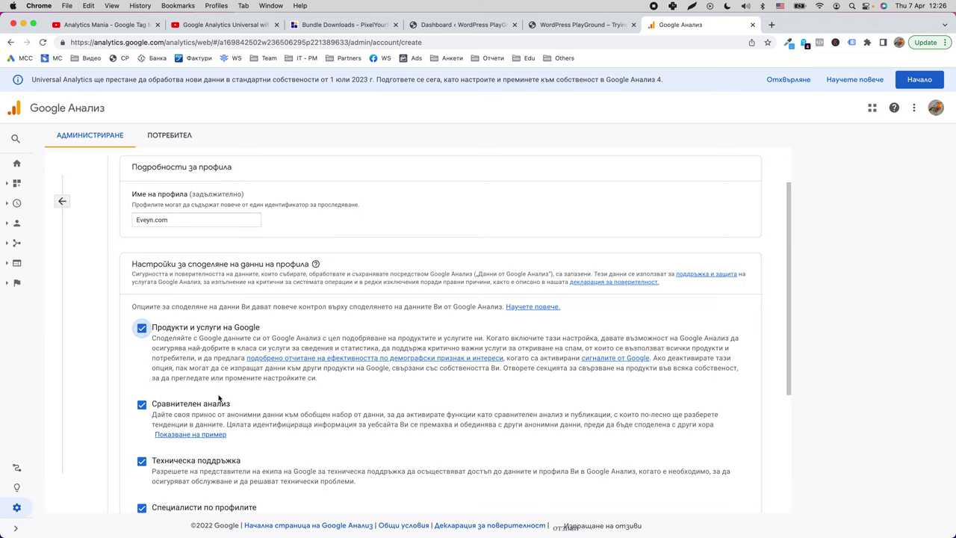
scroll(197, 371, "down", 3)
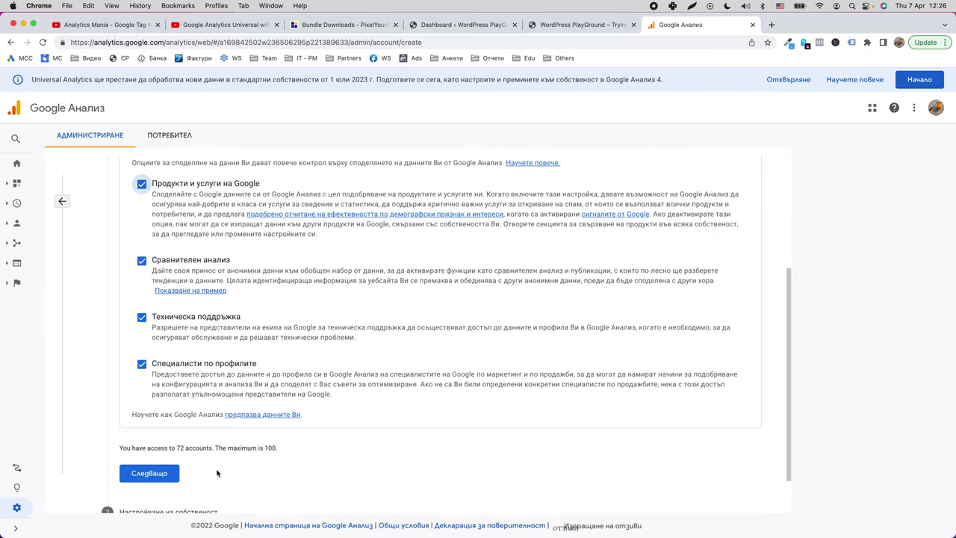
left_click(153, 474)
Step: Name the property Eveyn.com and set its reporting time zone country to България
left_click(241, 298)
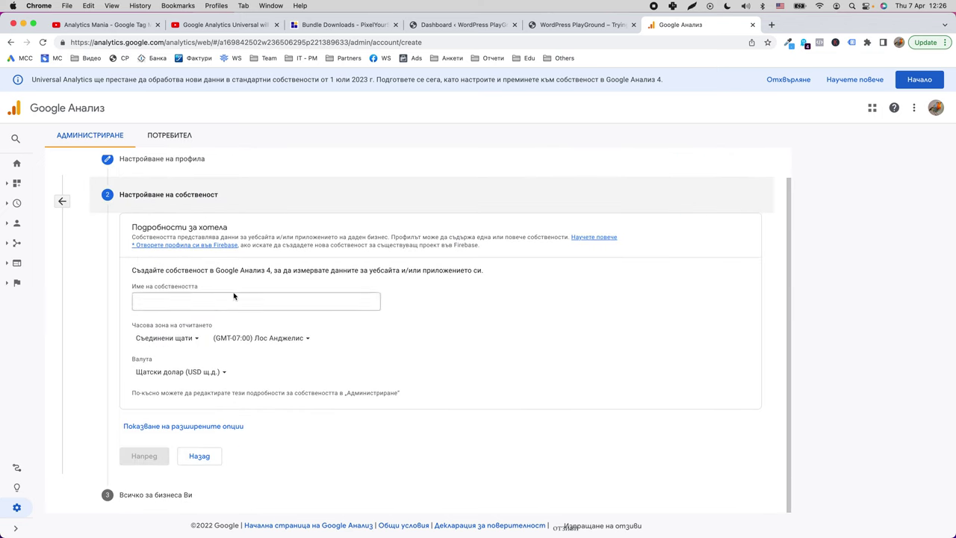
type("Eveyn.com")
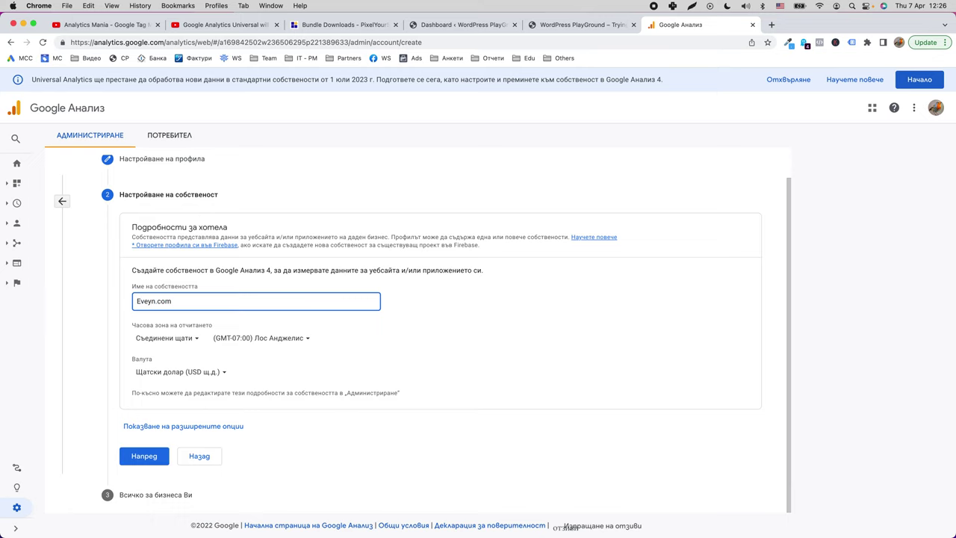
scroll(273, 218, "up", 1)
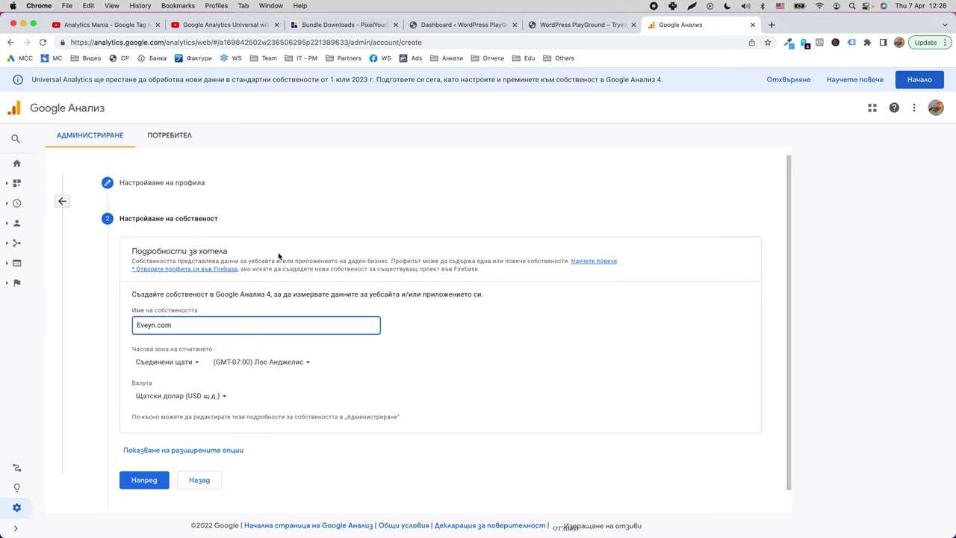
left_click(173, 369)
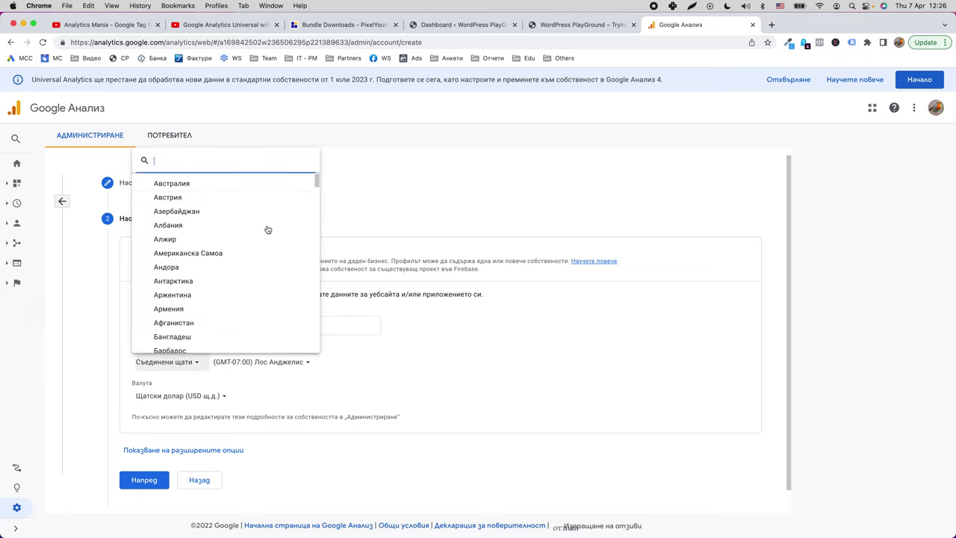
type("българия")
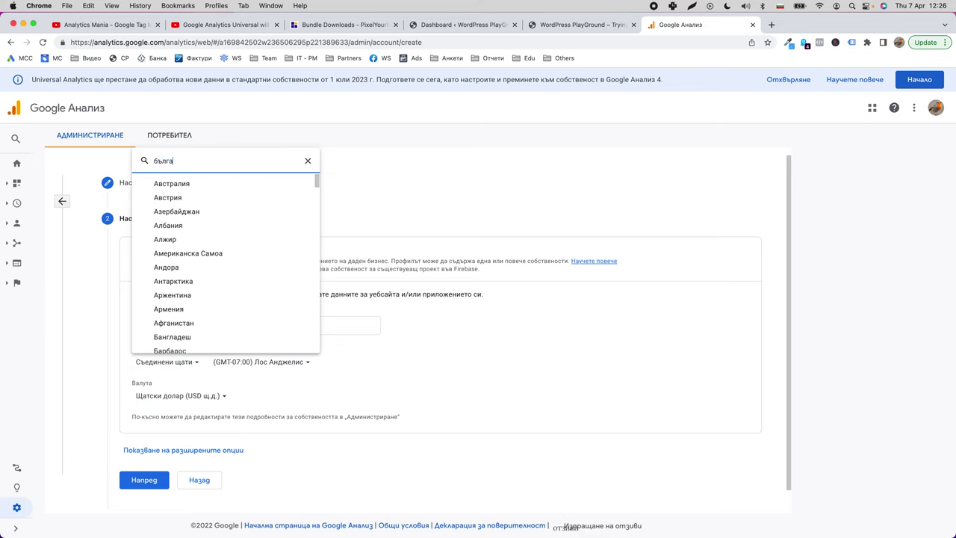
left_click(180, 342)
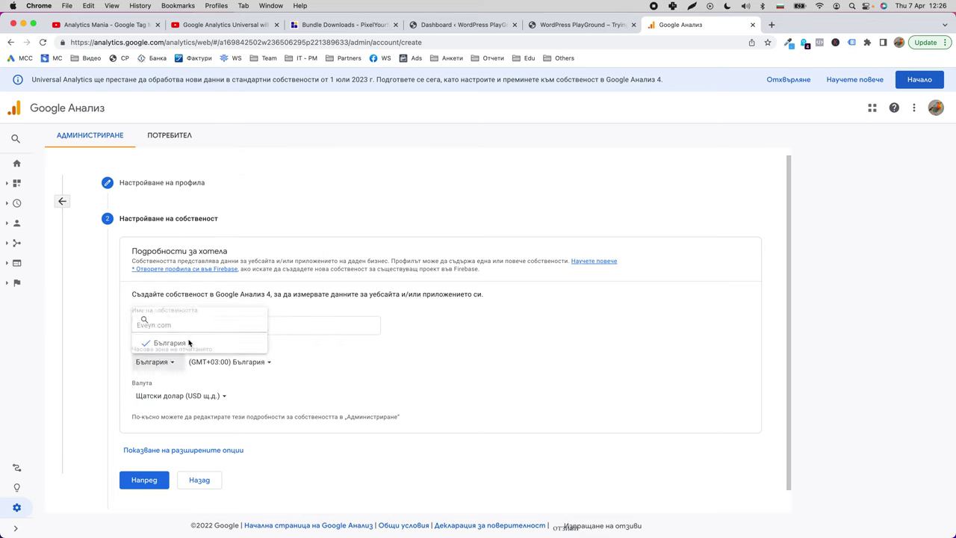
Step: Set the property's currency to Български лев (BGN лв.)
left_click(201, 394)
type("българки лев")
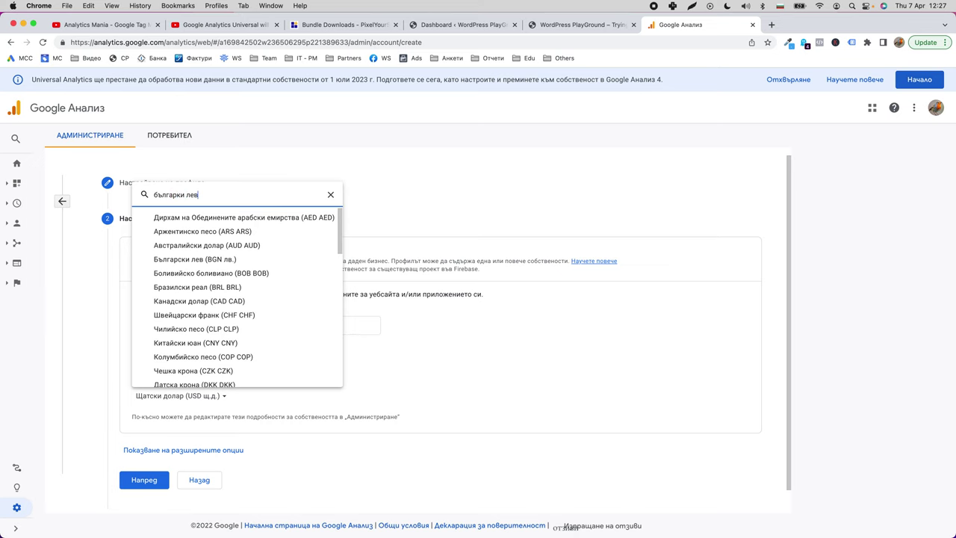
key("super+a")
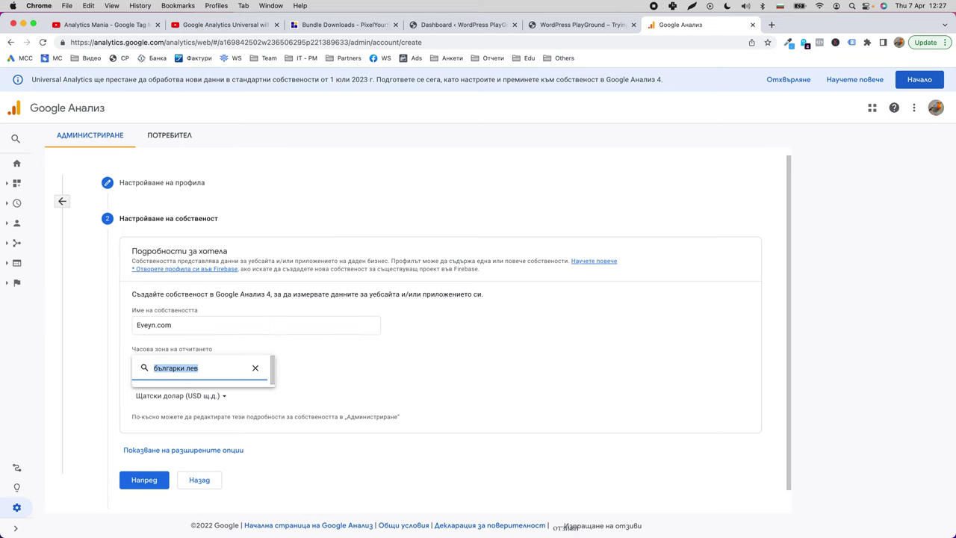
type("лев")
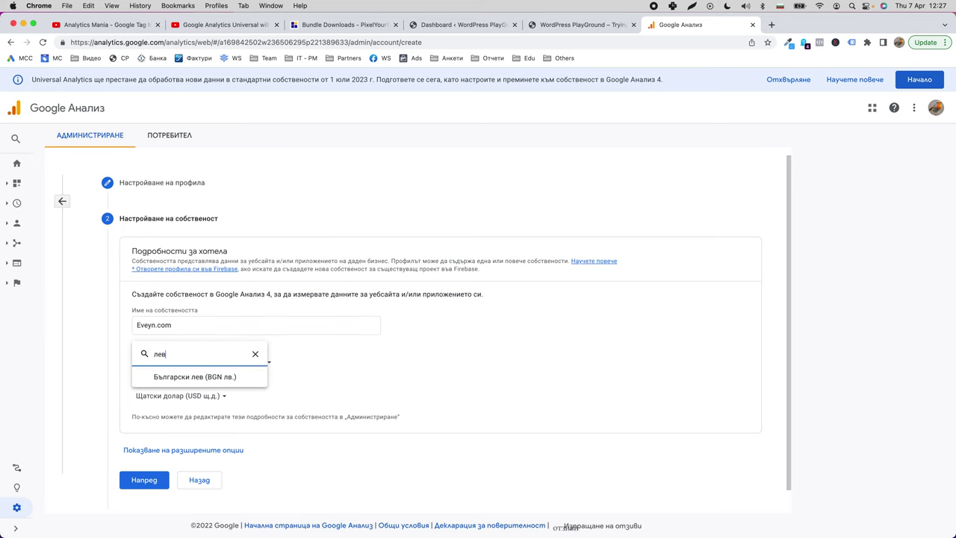
left_click(189, 375)
scroll(312, 448, "down", 1)
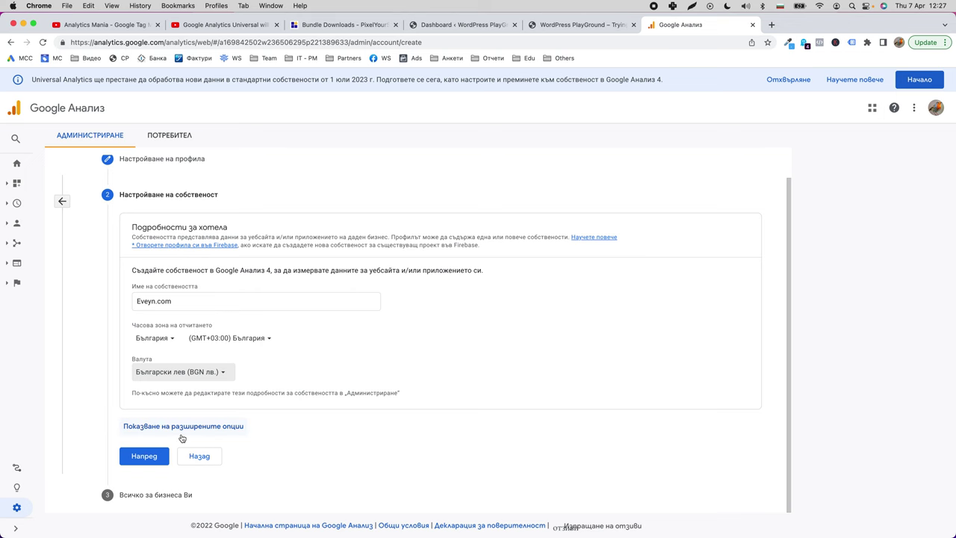
Step: Show the advanced options, try enabling Universal Analytics property creation to view its settings, and switch it back off
left_click(189, 427)
scroll(301, 420, "down", 3)
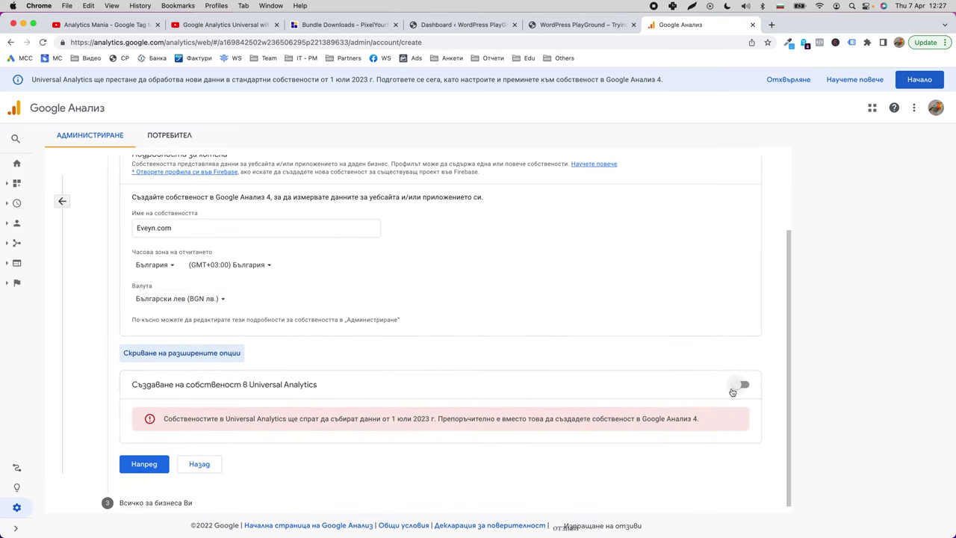
scroll(708, 378, "down", 1)
left_click(741, 375)
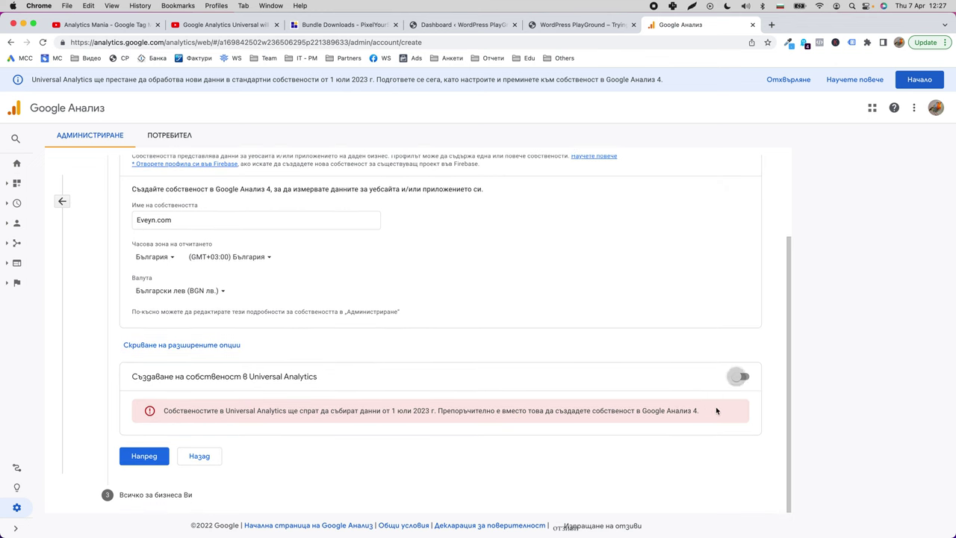
scroll(678, 410, "down", 2)
scroll(246, 331, "down", 2)
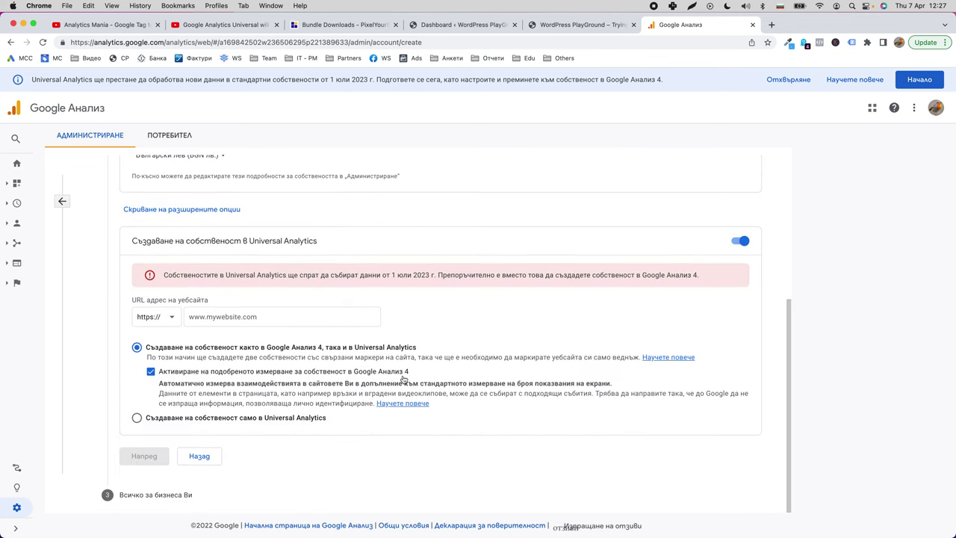
left_click(741, 255)
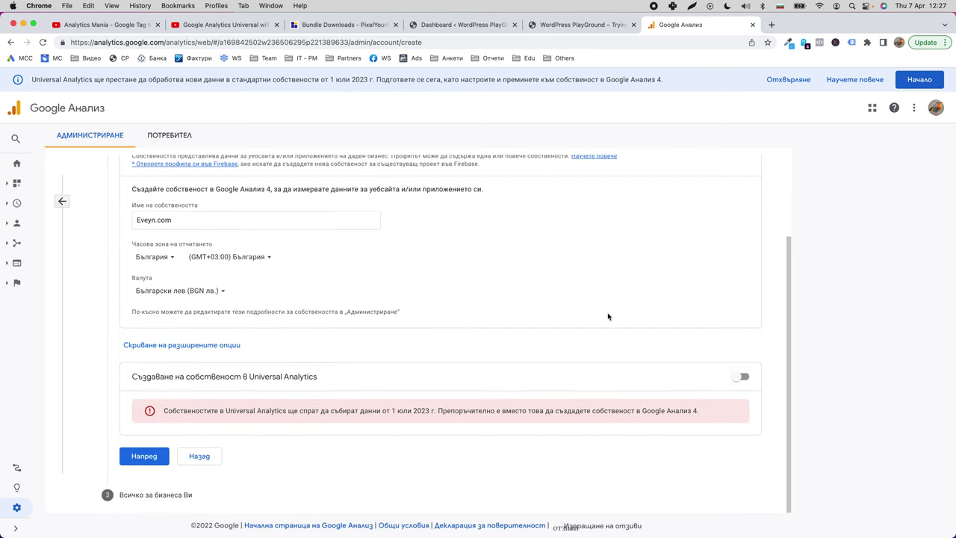
right_click(310, 377)
left_click(441, 411)
left_click(441, 411)
Step: Continue to the business information and choose the industry category Други and the business size Малък – 1 до 10 служители
left_click(142, 455)
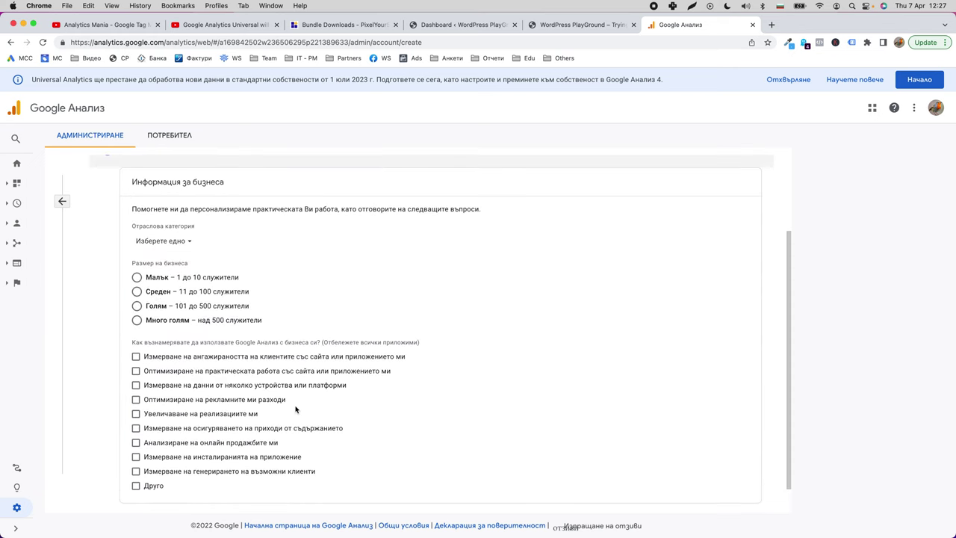
left_click(174, 240)
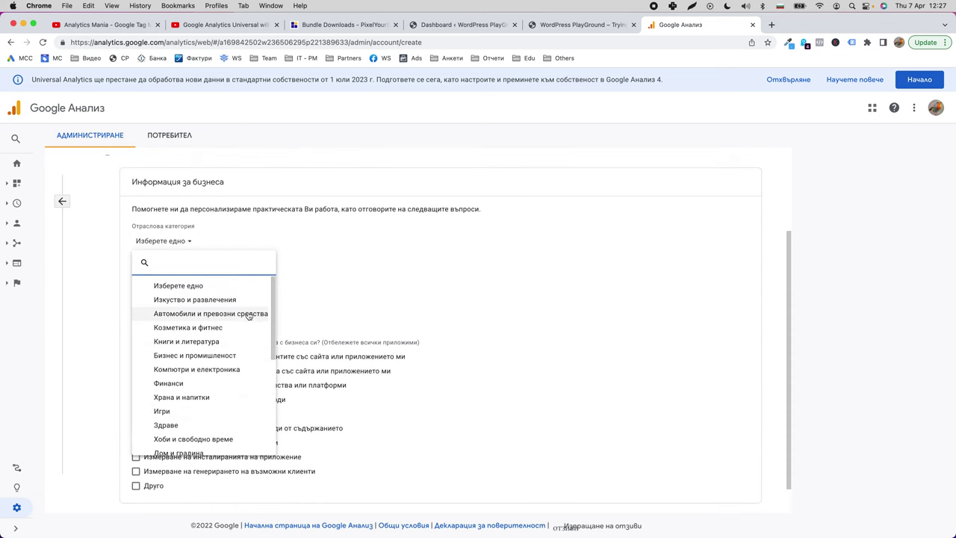
scroll(200, 380, "down", 5)
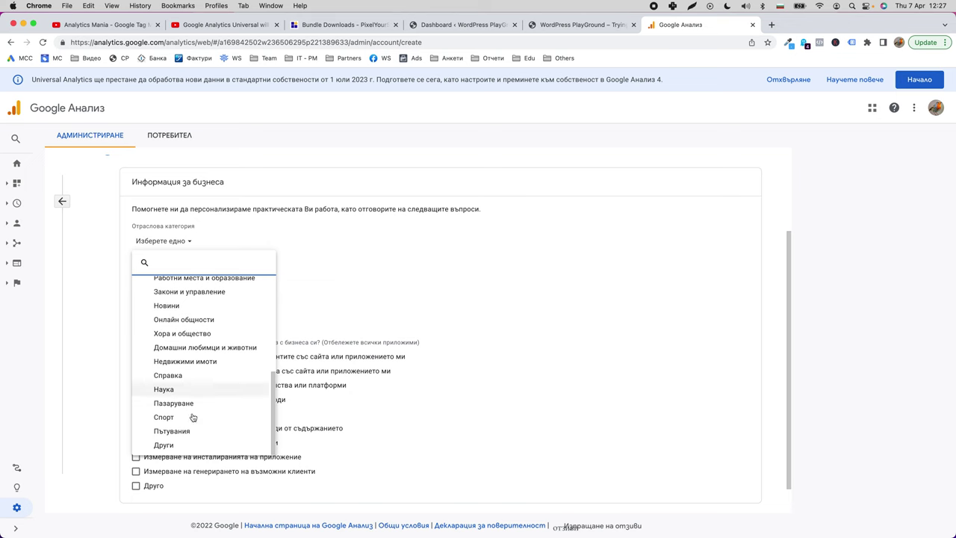
left_click(179, 444)
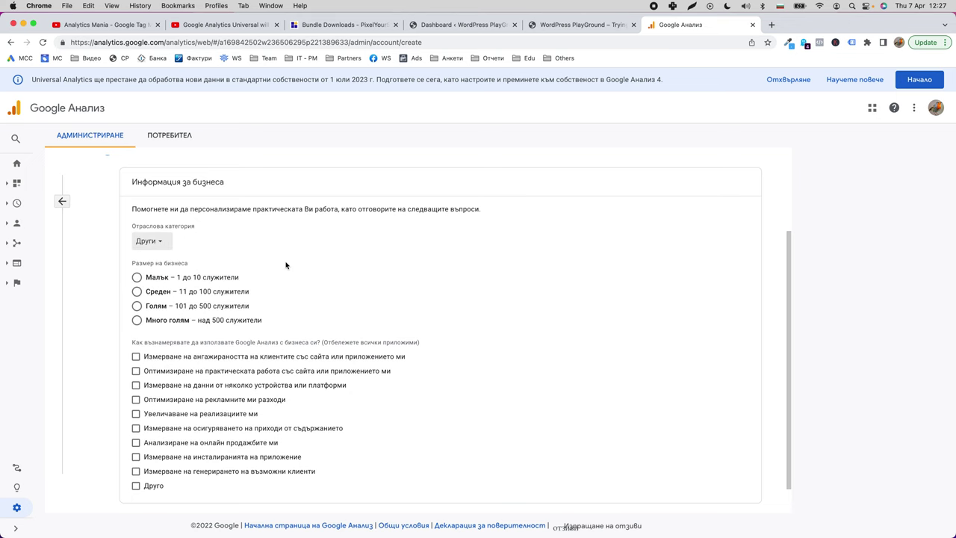
left_click(137, 277)
Step: Select five intended uses: customer engagement, advertising cost optimization, increasing conversions, online sales analysis and lead generation measurement
scroll(203, 357, "down", 2)
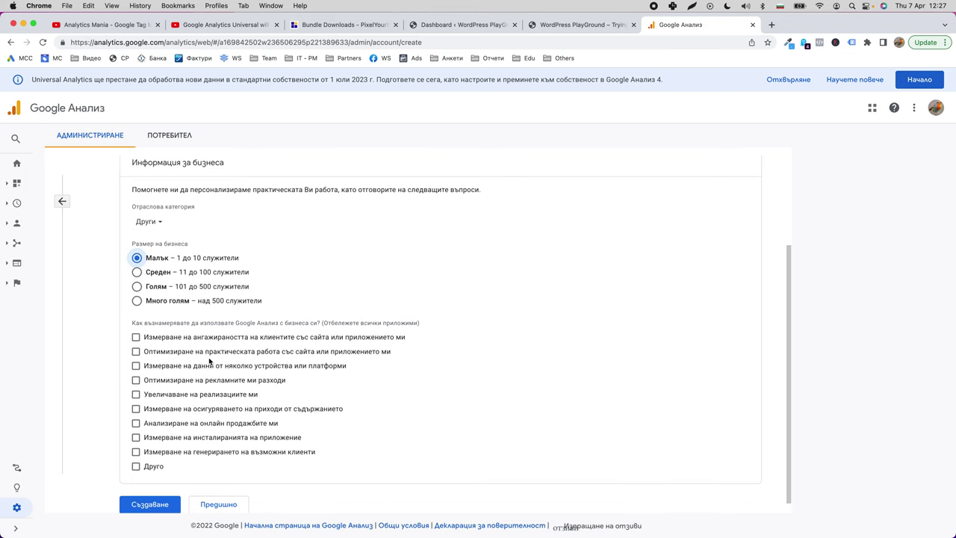
scroll(203, 358, "down", 1)
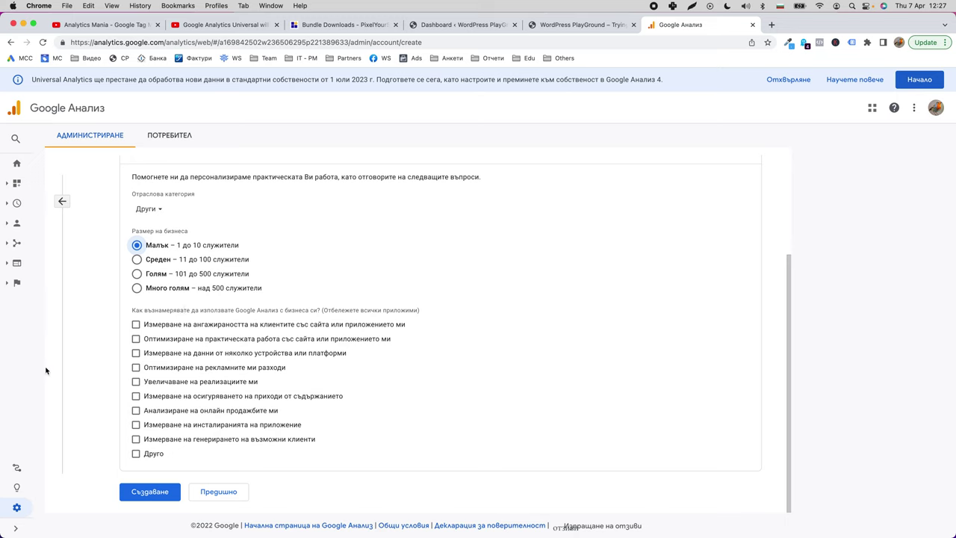
left_click(135, 383)
left_click(136, 410)
left_click(136, 439)
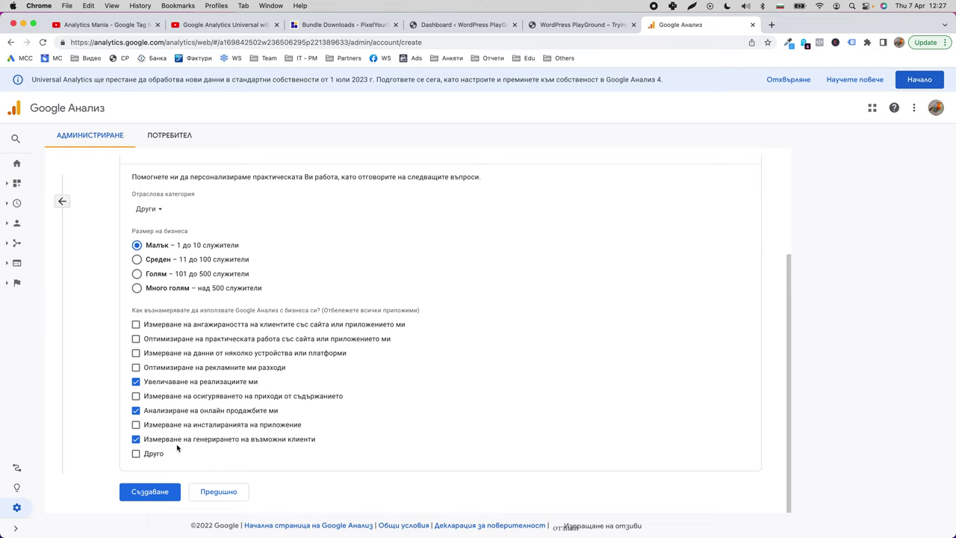
scroll(205, 465, "up", 1)
left_click(189, 334)
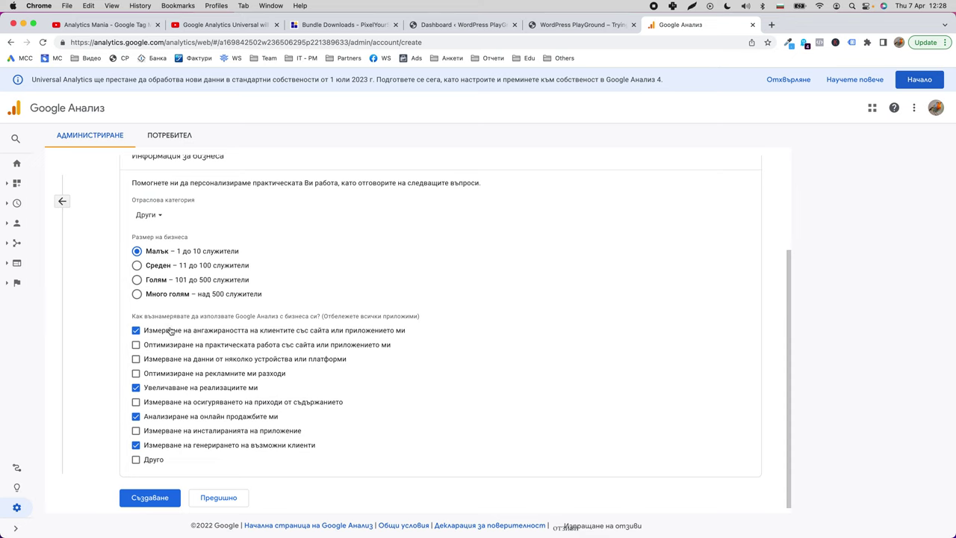
left_click(173, 375)
scroll(239, 440, "down", 1)
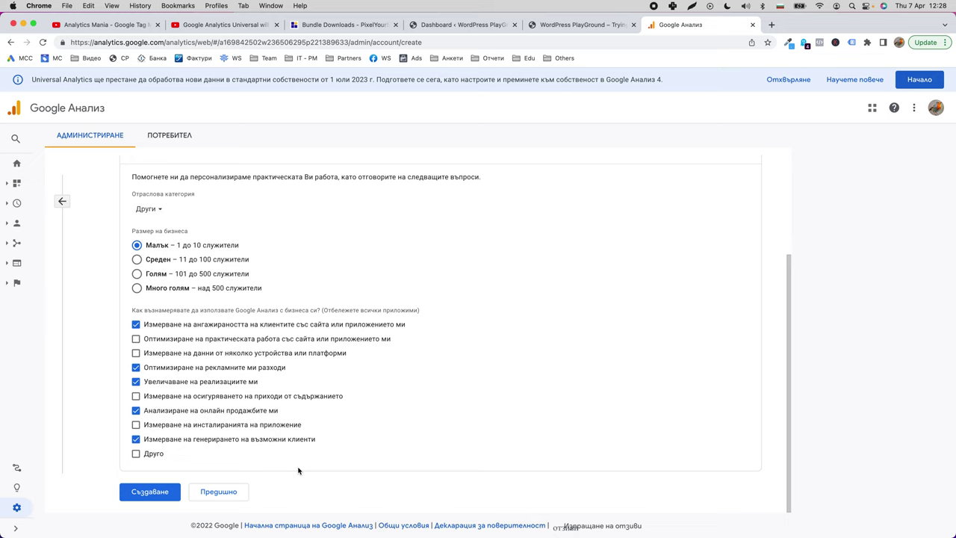
Step: Submit the new account and set the country of the Terms of Service agreement to България
left_click(159, 489)
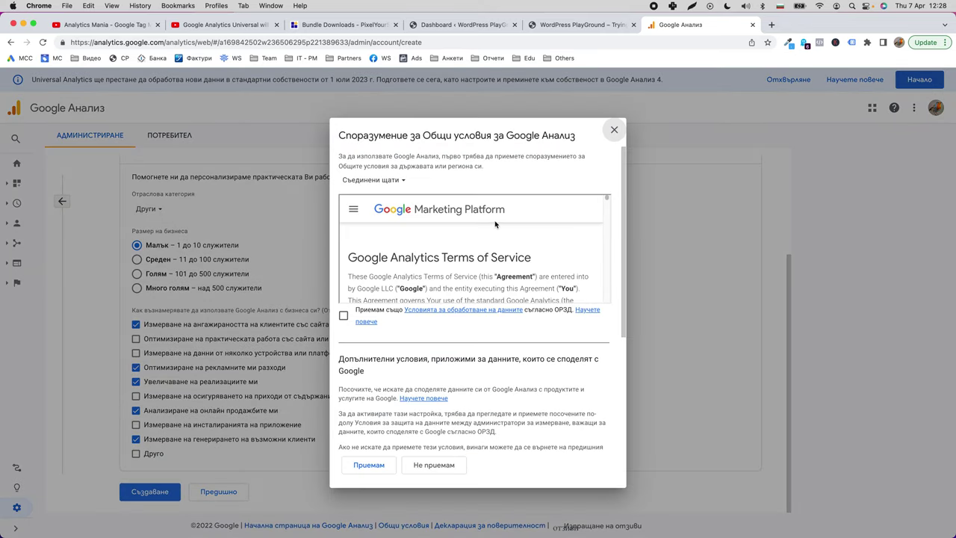
middle_click(607, 200)
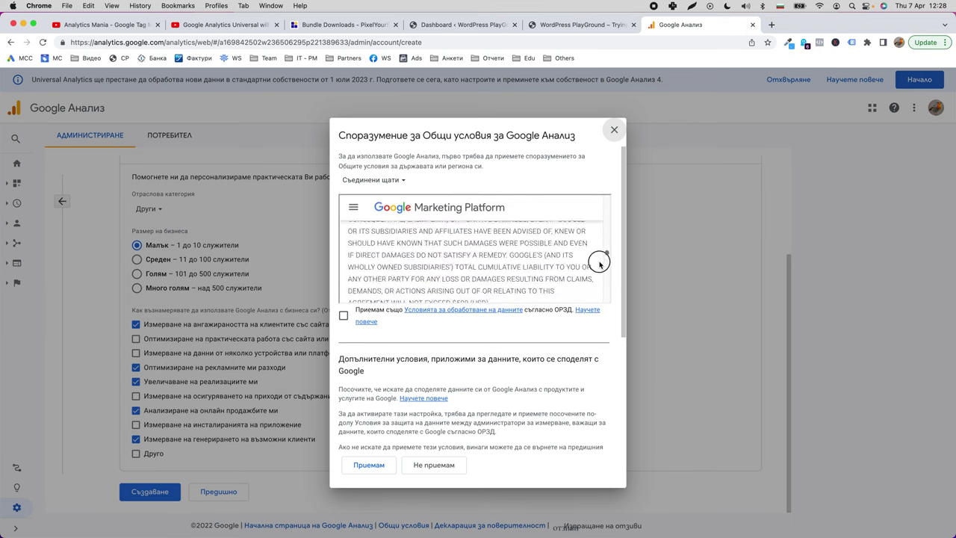
middle_click(600, 316)
left_click(395, 180)
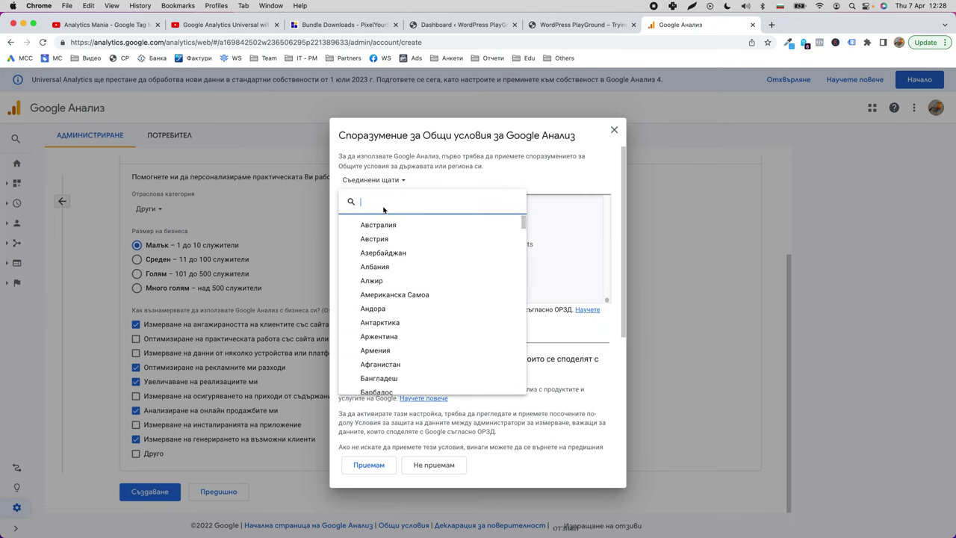
type("българи")
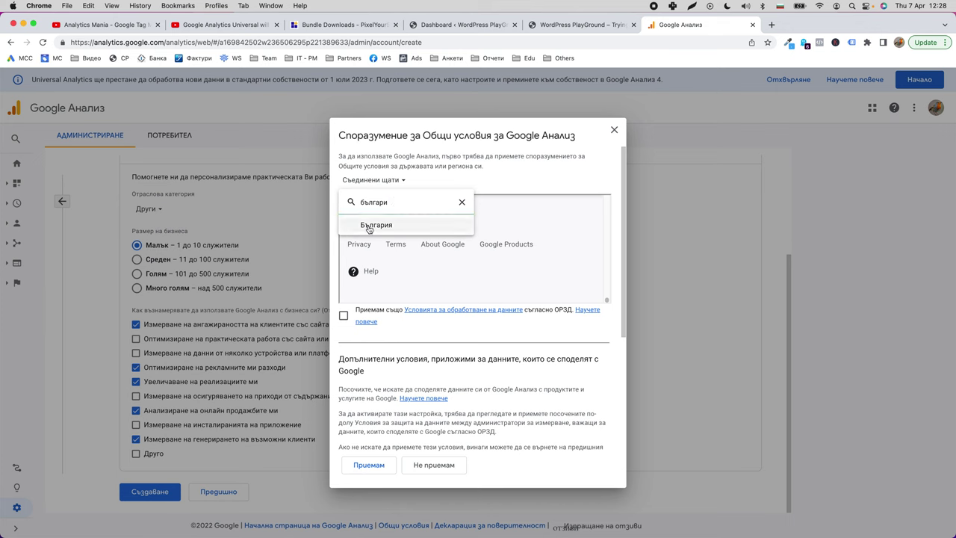
left_click(368, 227)
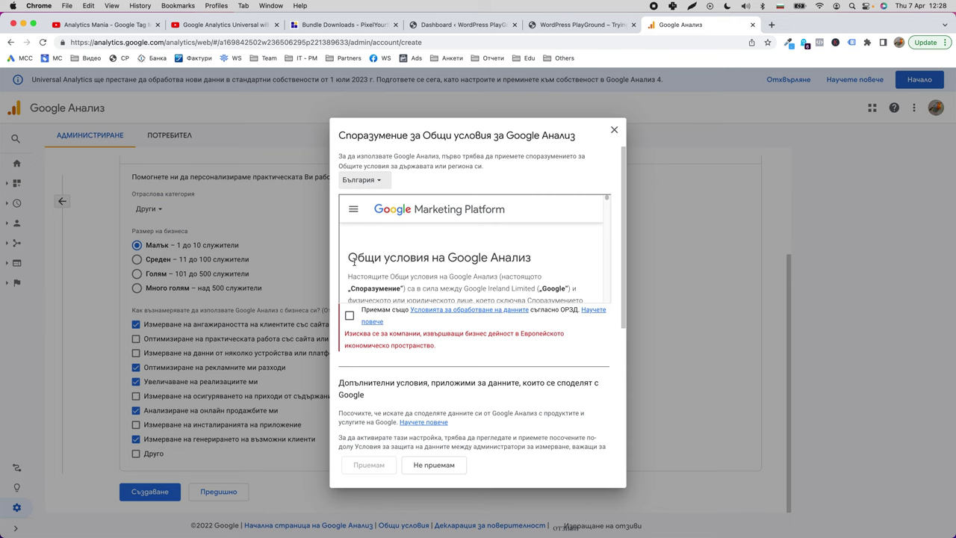
Step: Accept the GDPR data processing terms and the measurement controller-controller data protection terms, and accept the whole agreement
left_click(349, 315)
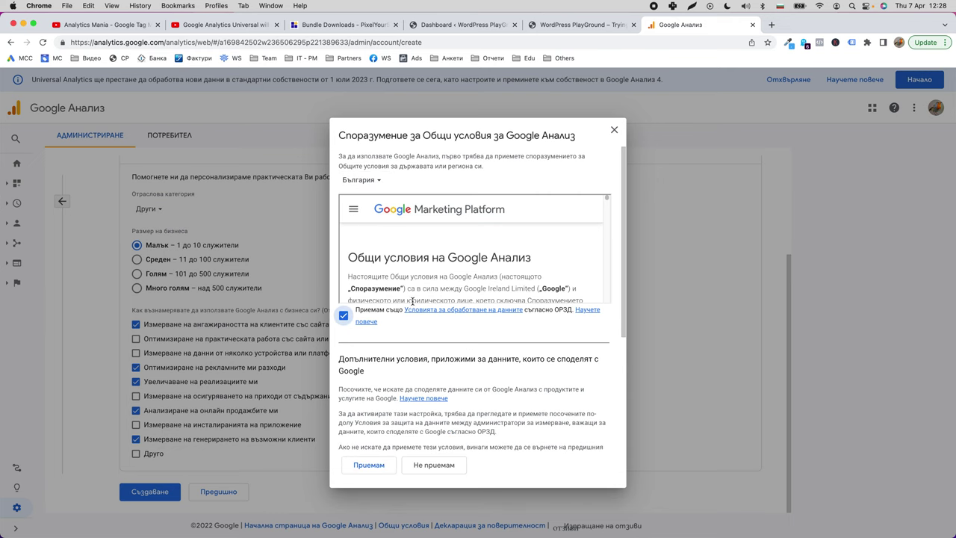
scroll(412, 301, "down", 5)
left_click(367, 466)
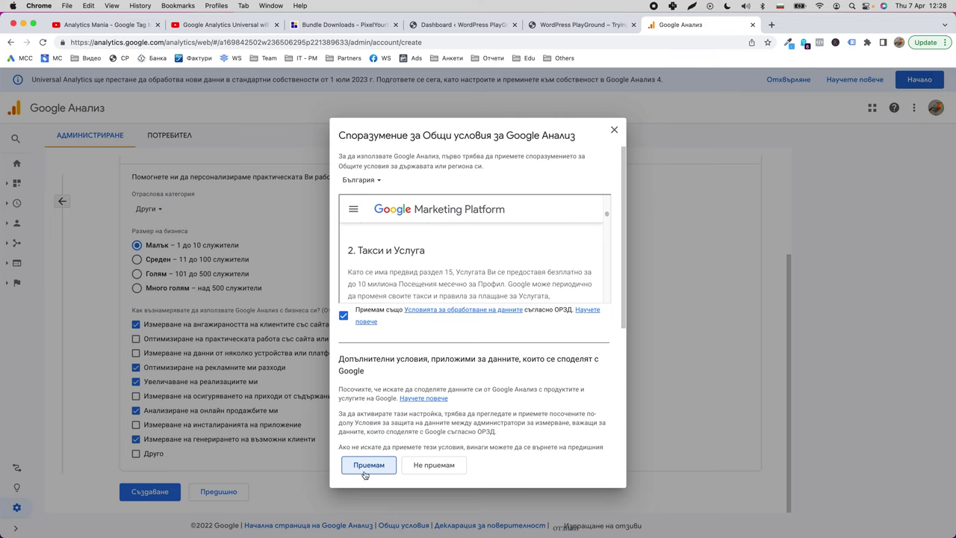
scroll(478, 268, "down", 10)
scroll(493, 275, "down", 15)
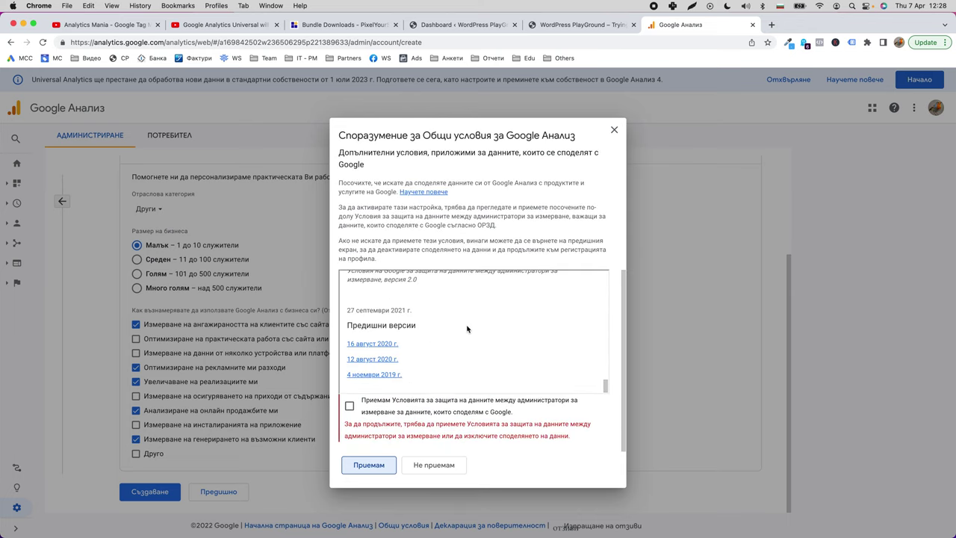
left_click(349, 406)
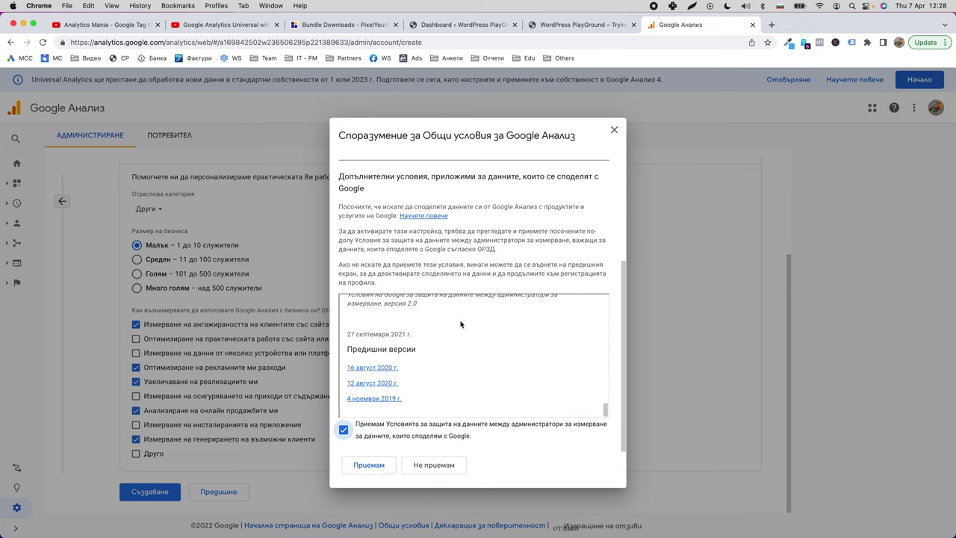
left_click(369, 465)
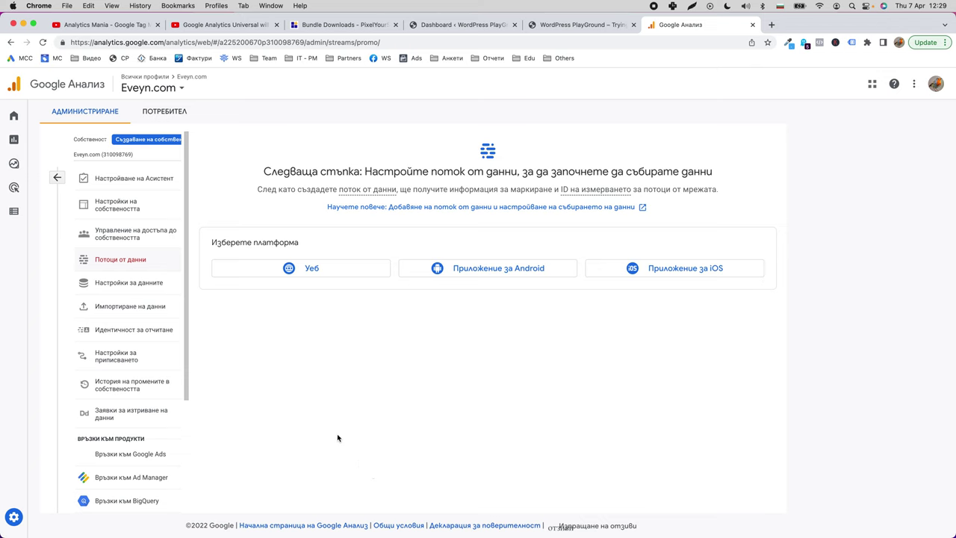
Step: View the list of properties in the new account and close it again
left_click(120, 154)
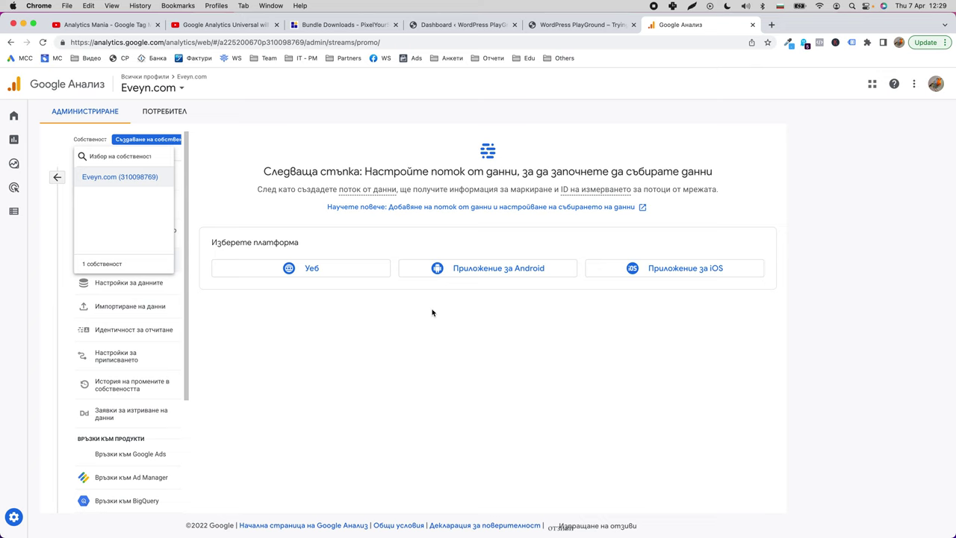
left_click(384, 362)
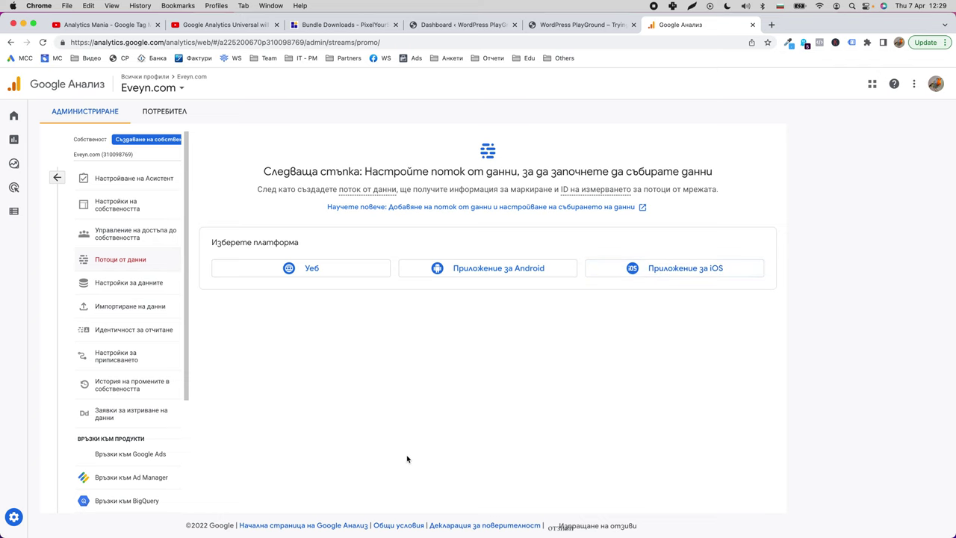
right_click(430, 411)
left_click(379, 406)
left_click(312, 270)
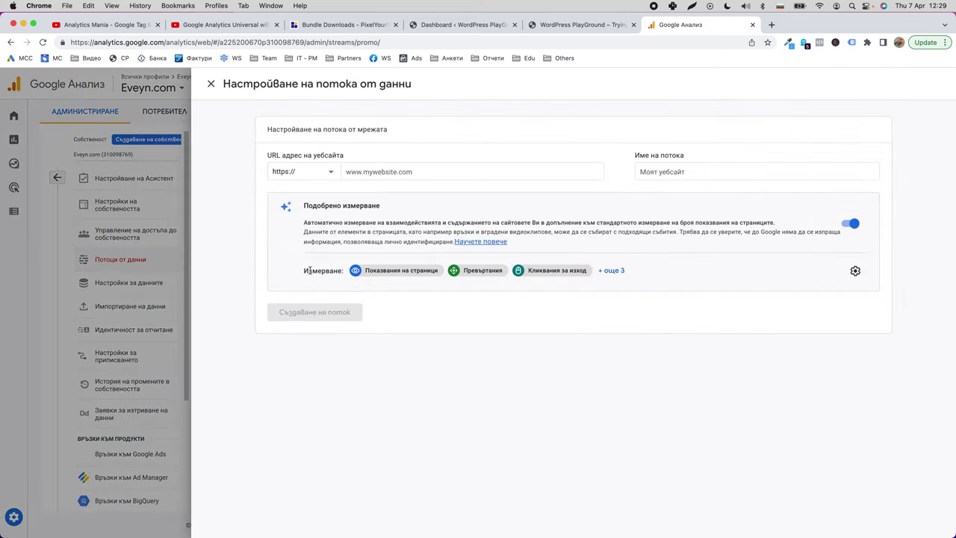
left_click(400, 170)
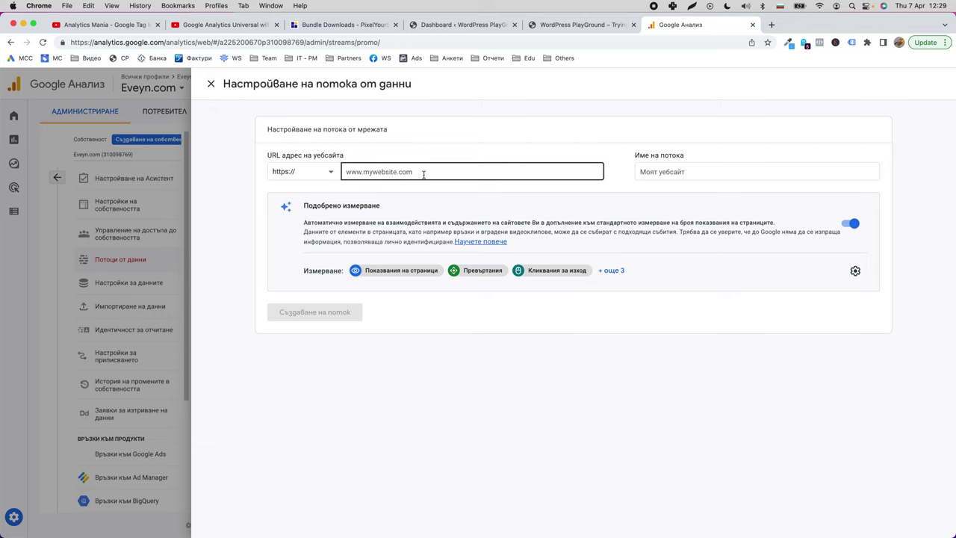
left_click(432, 172)
type("eже")
key("super+a")
key("ctrl+space")
type("eveyn.com")
left_click(672, 171)
type("evey")
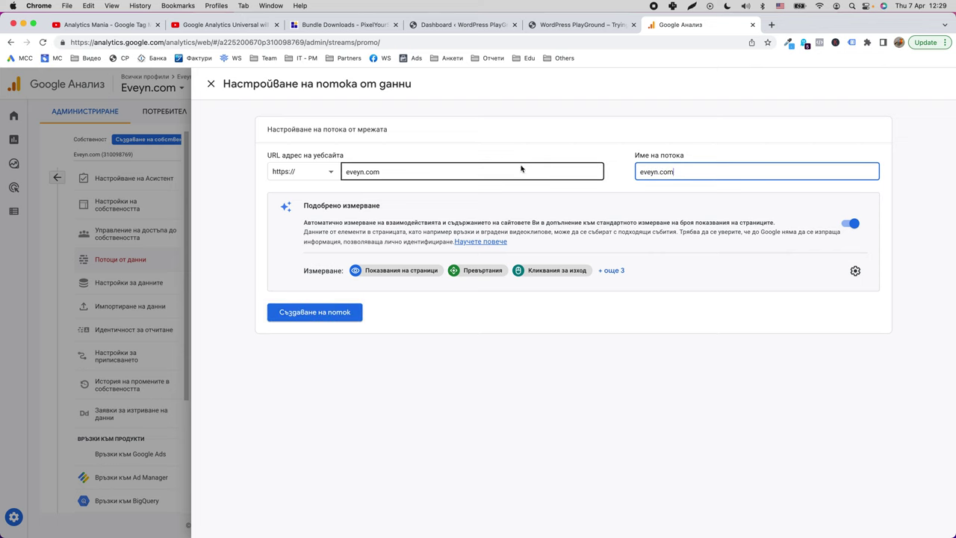
Step: Try switching off enhanced measurement, cancel that, and examine the full list of measured events and their settings
left_click(848, 223)
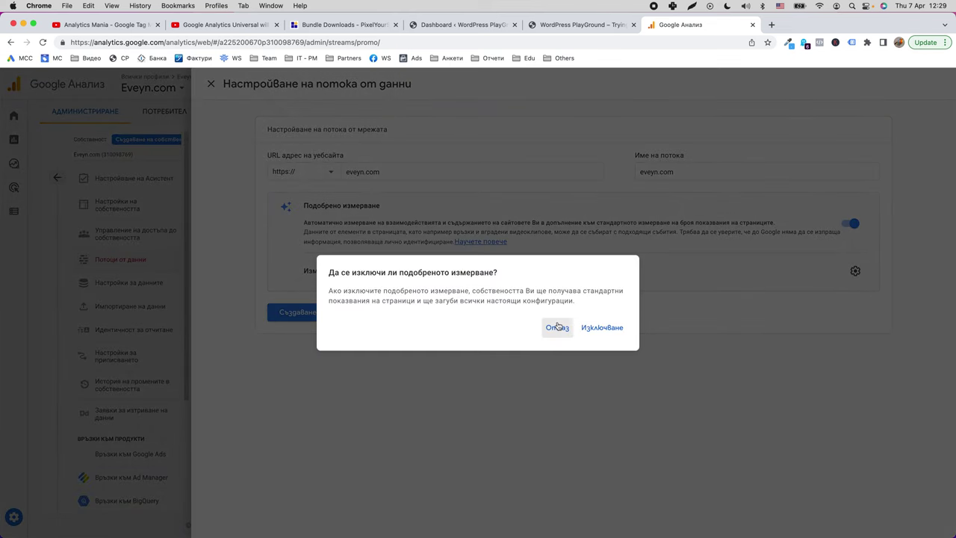
left_click(558, 326)
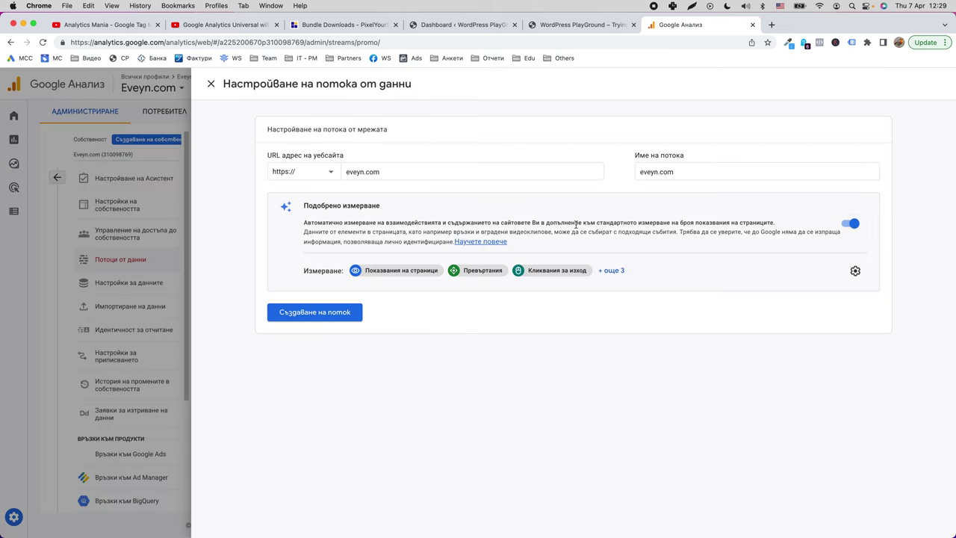
left_click(619, 273)
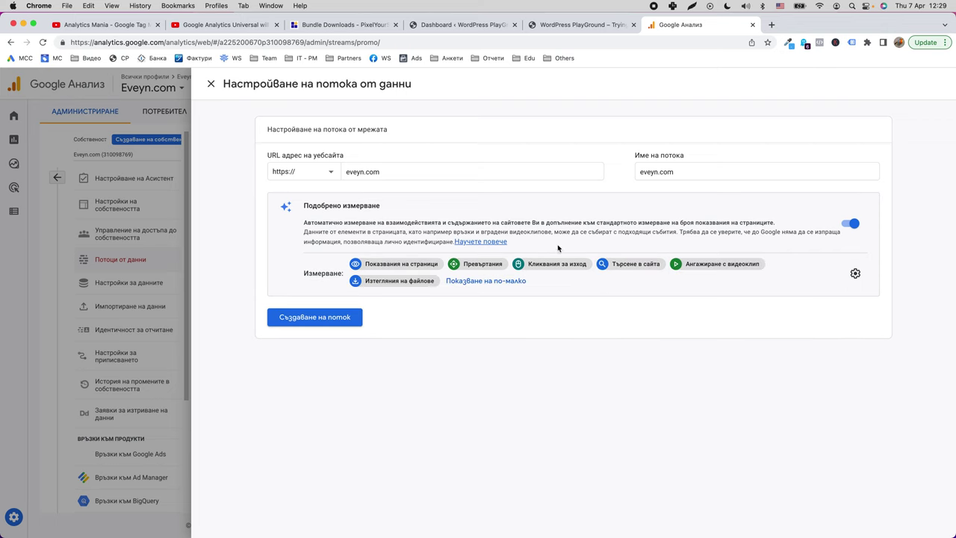
left_click(856, 279)
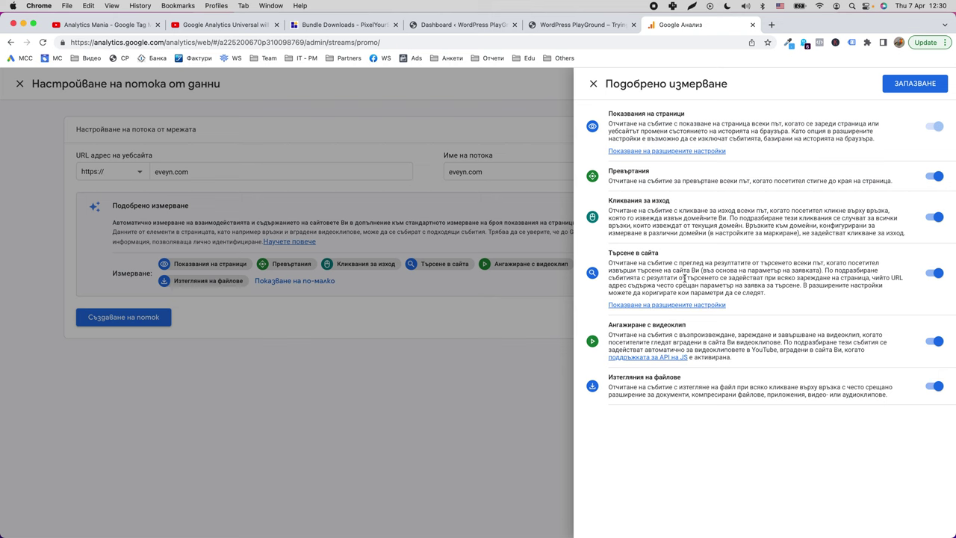
left_click(498, 361)
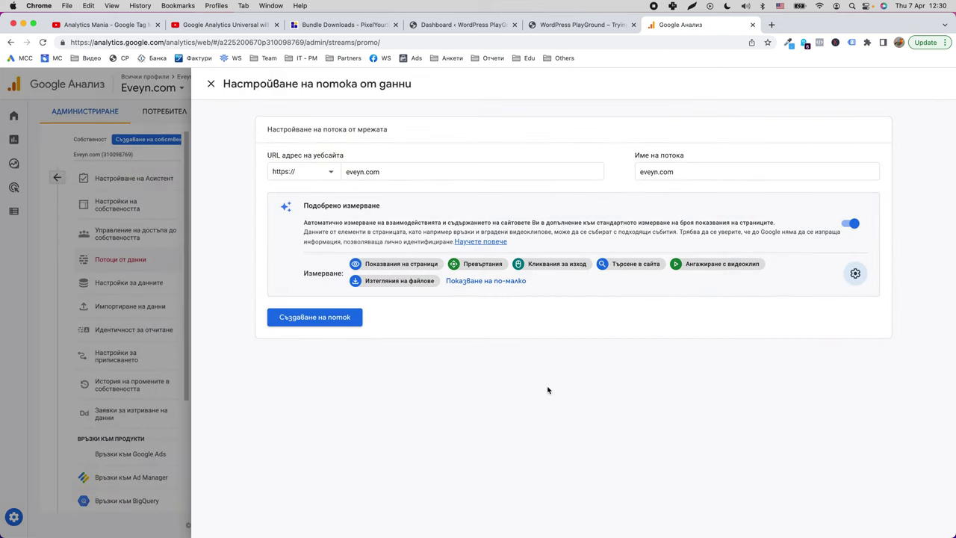
Step: Create the eveyn.com web stream and copy its measurement ID
right_click(522, 387)
left_click(395, 375)
left_click(327, 329)
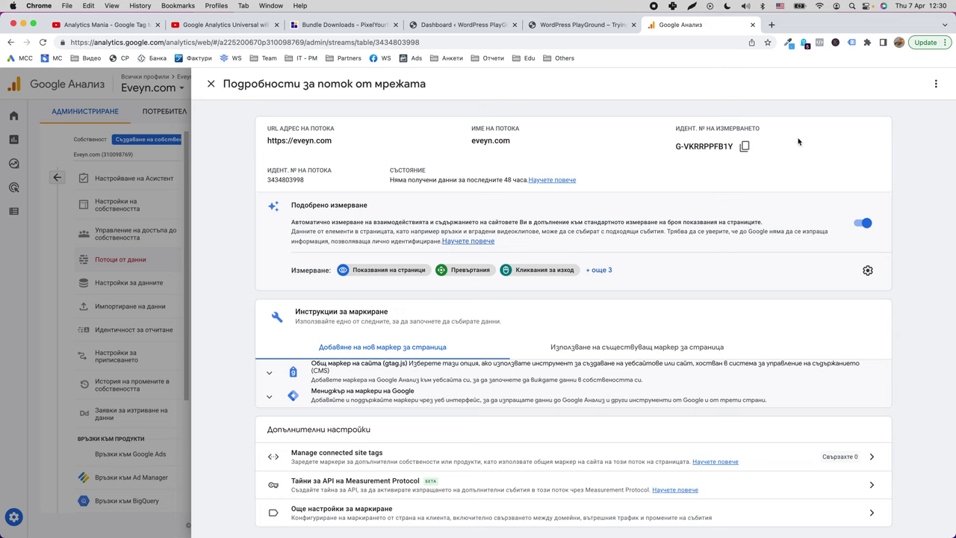
left_click(743, 147)
Step: Look at the site's WordPress dashboard and return to the stream details in Google Analytics
left_click(468, 26)
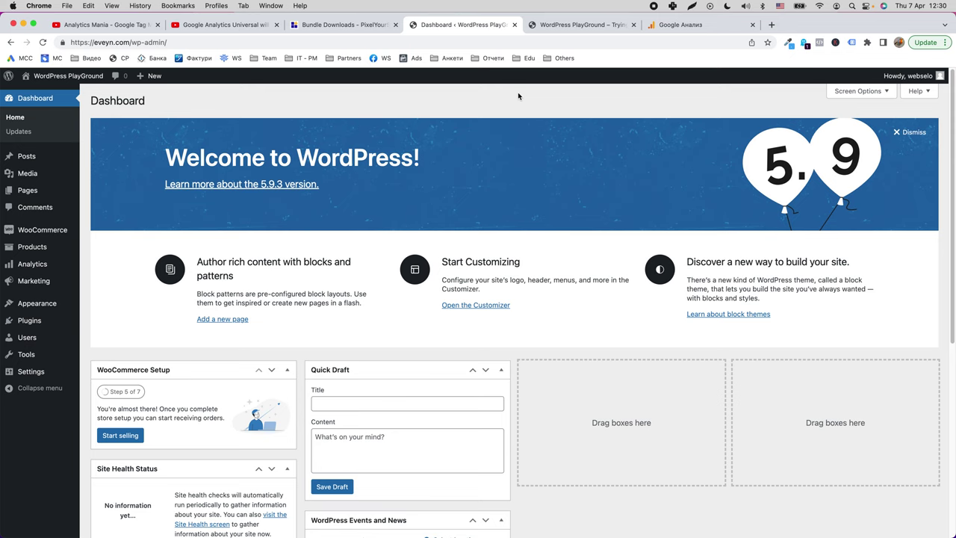
left_click(685, 30)
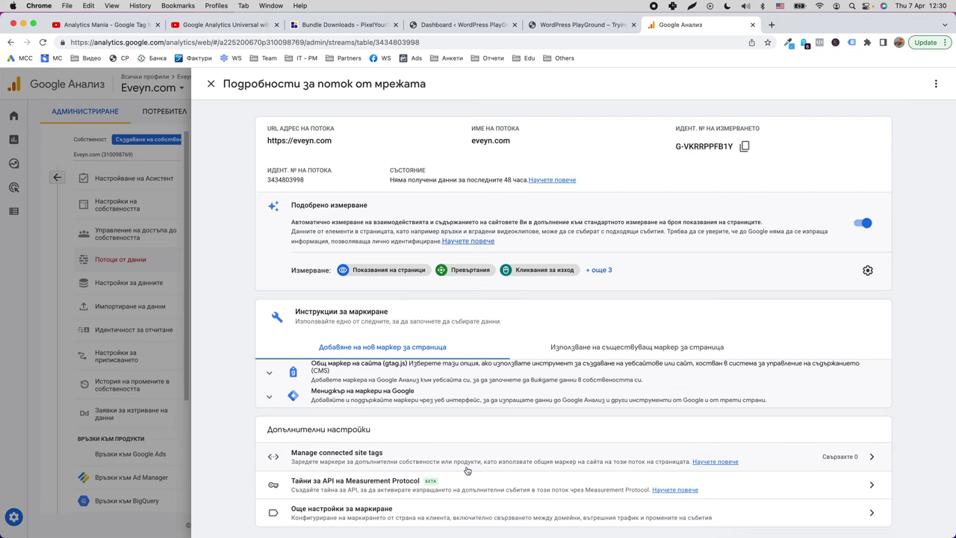
Step: Leave the stream details for the administration overview, look through its options and open the property settings
left_click(211, 84)
left_click(57, 177)
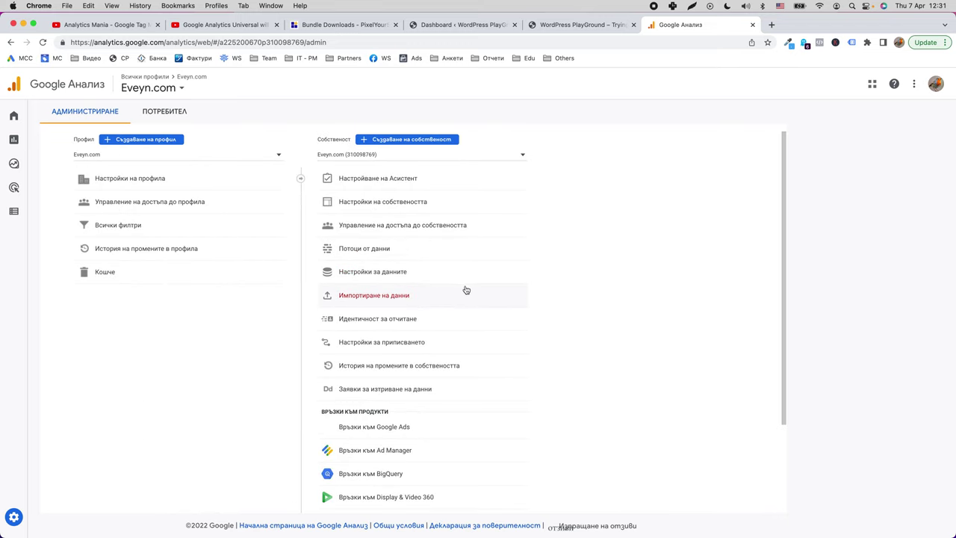
scroll(416, 321, "down", 3)
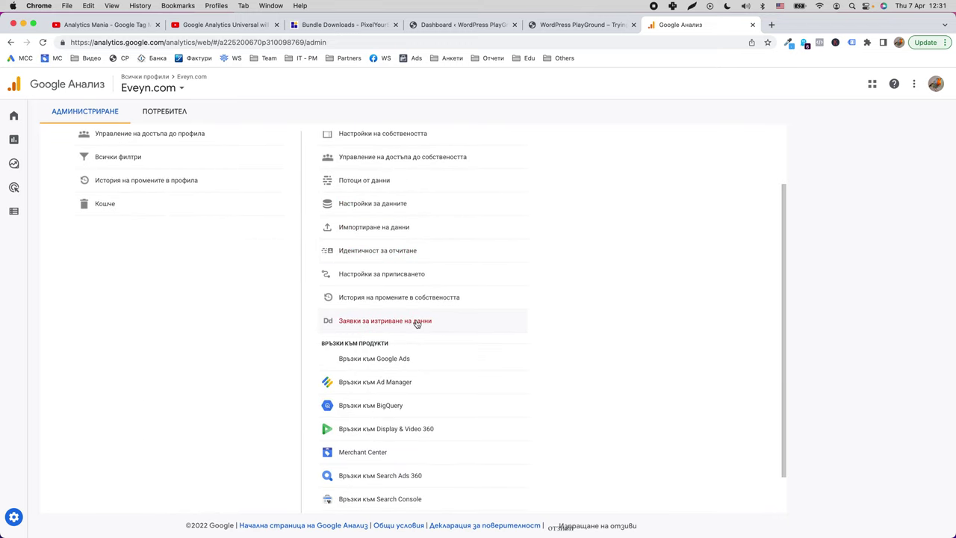
scroll(417, 324, "up", 3)
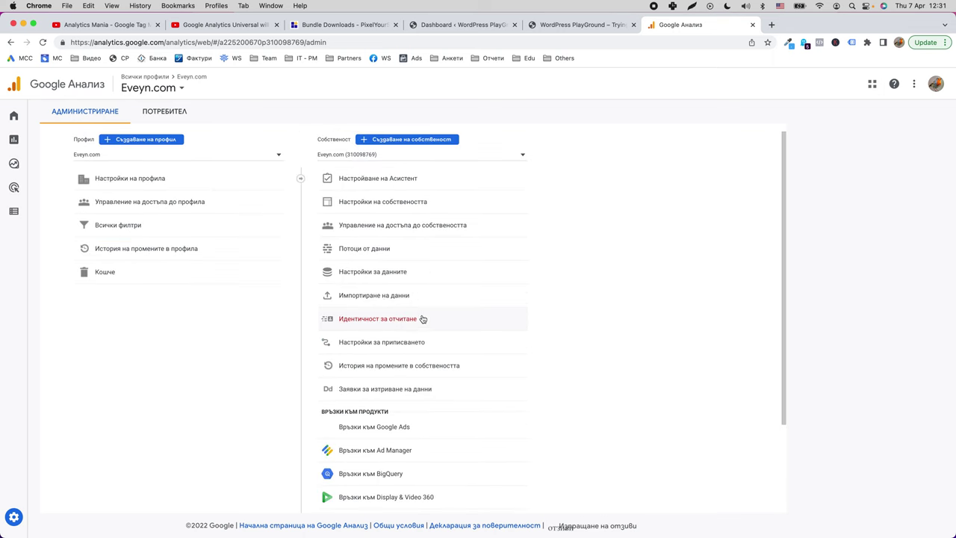
left_click(412, 202)
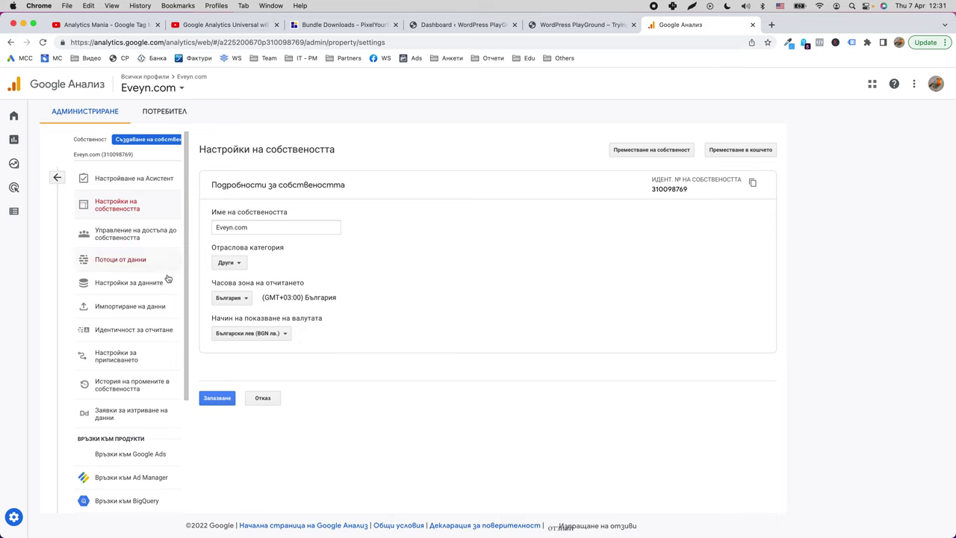
Step: Activate Google signals in the data collection settings of the Eveyn.com property
left_click(124, 284)
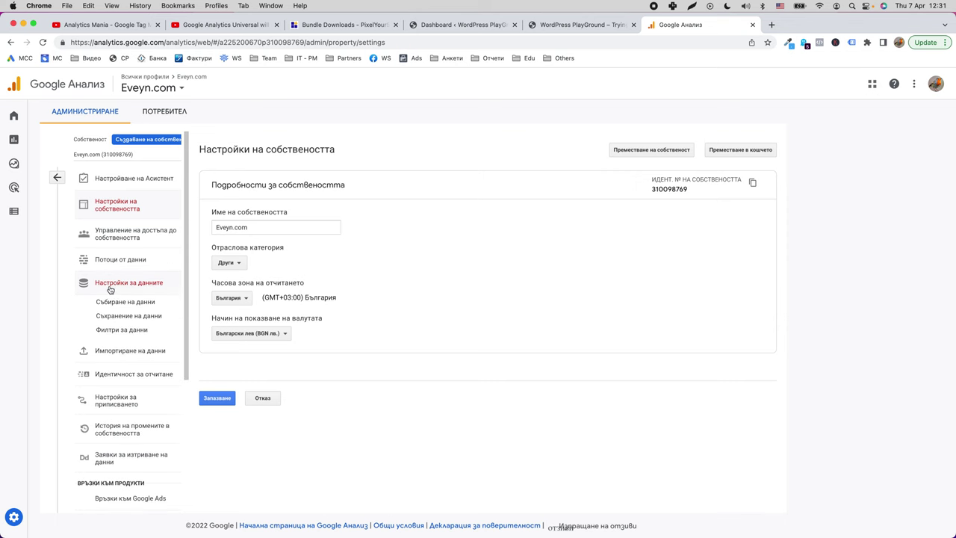
left_click(150, 303)
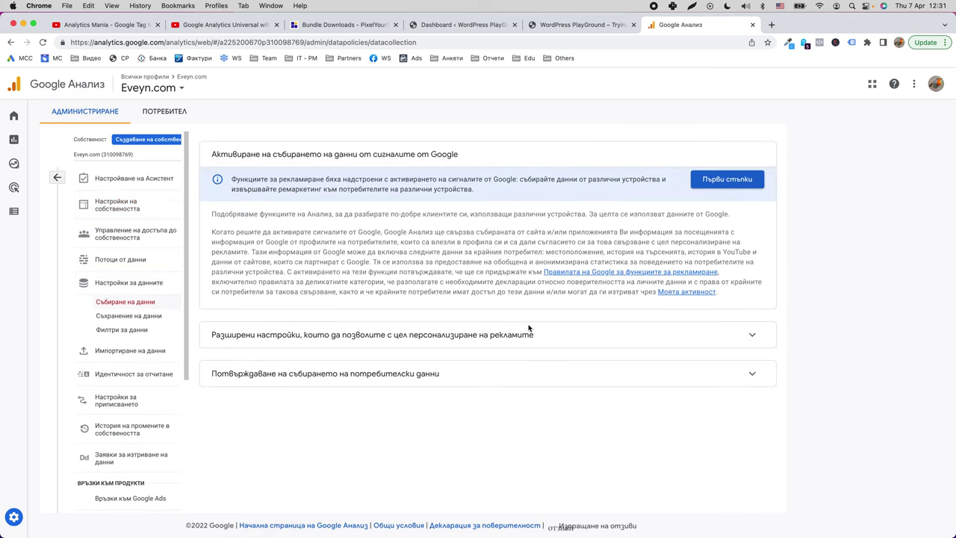
left_click(713, 182)
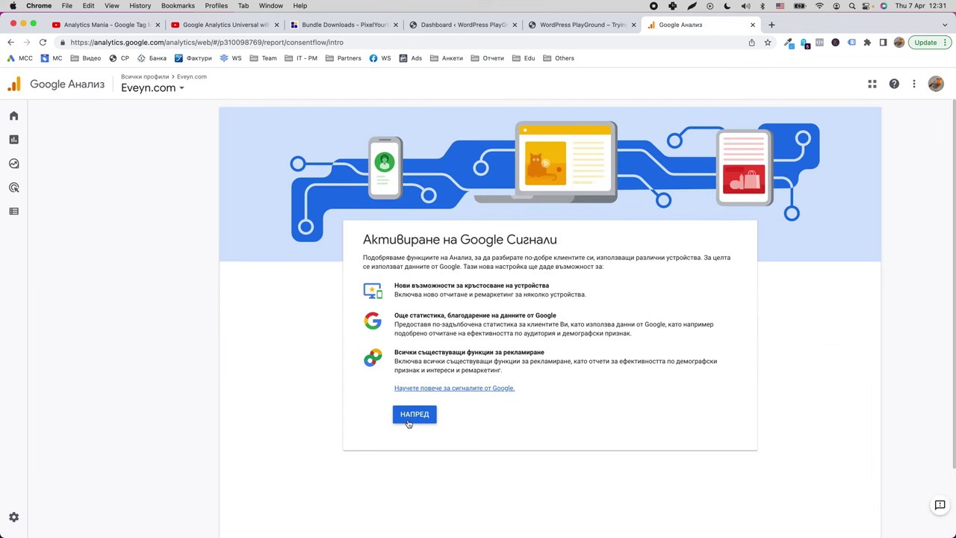
left_click(410, 415)
left_click(402, 498)
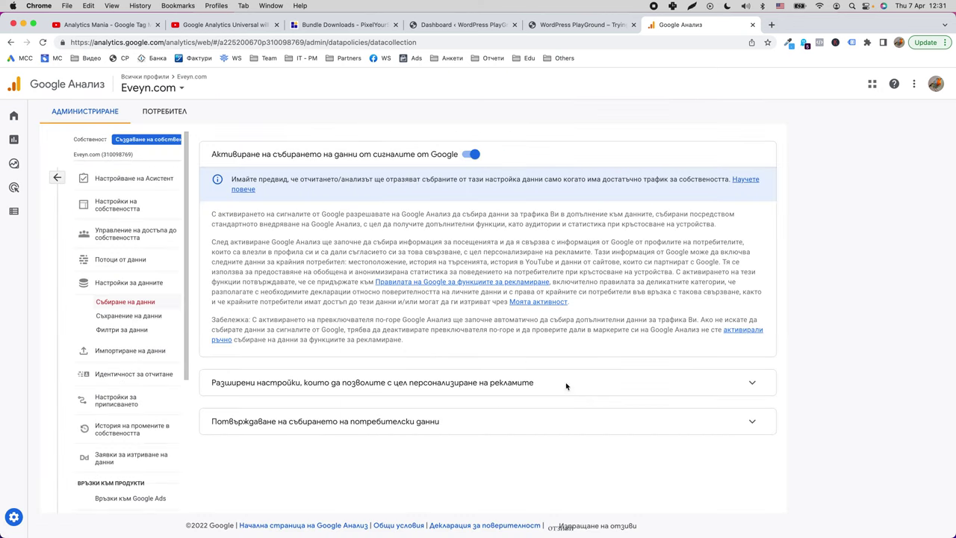
Step: Expand the advanced ads personalization settings, review the regions where it is allowed and apply the selection
left_click(751, 383)
scroll(651, 400, "down", 3)
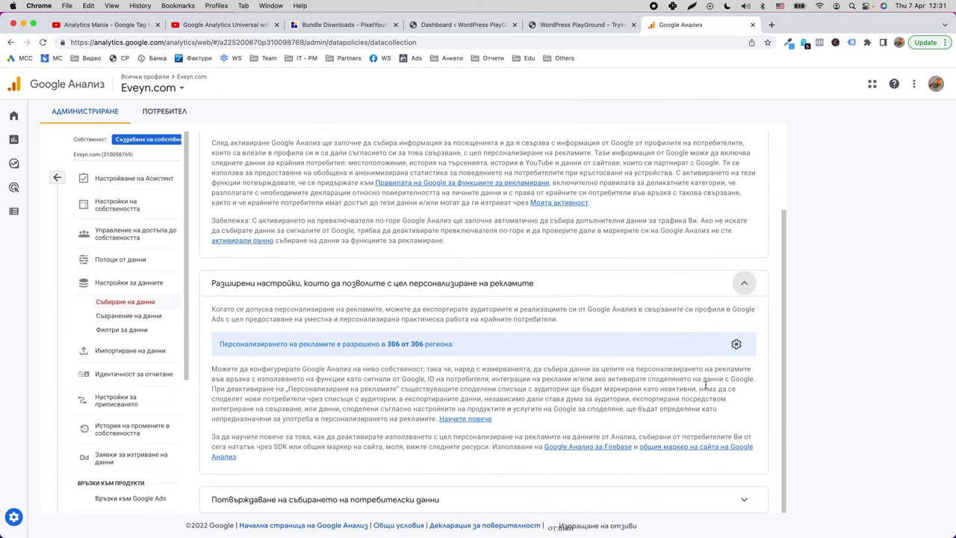
left_click(737, 344)
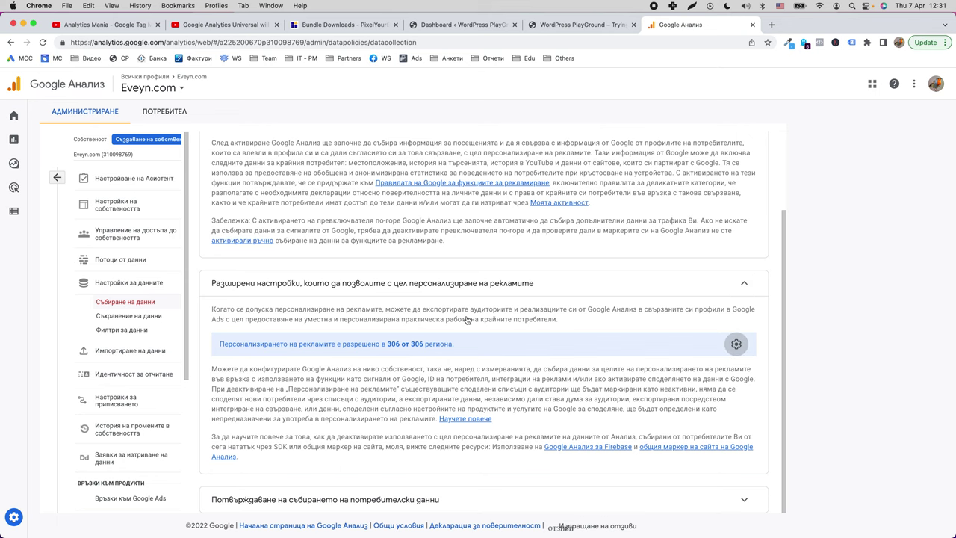
scroll(710, 351, "down", 20)
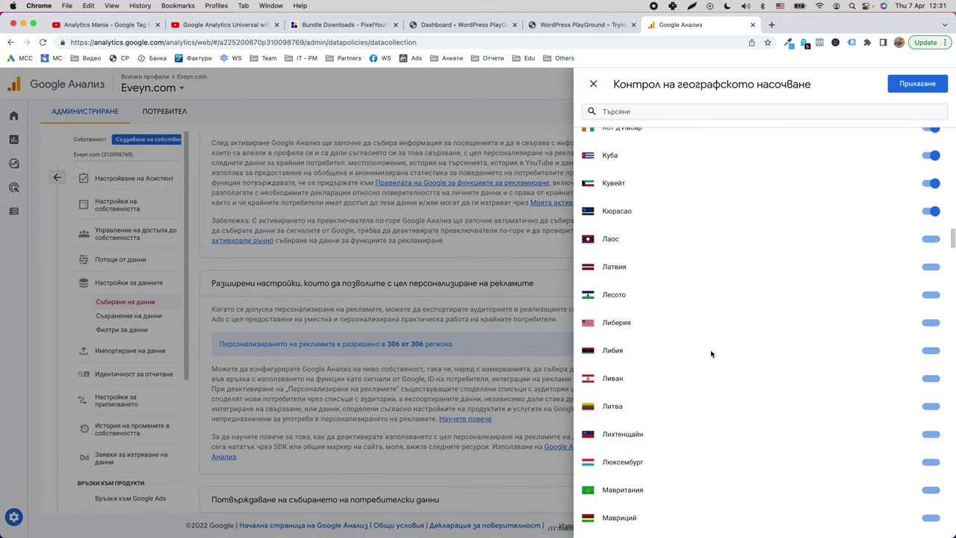
left_click(917, 86)
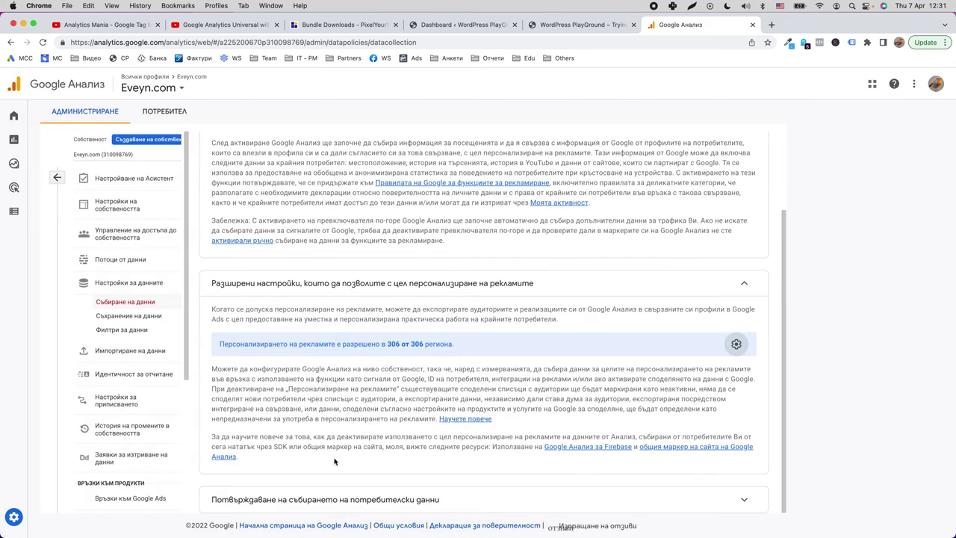
Step: Expand the user data collection acknowledgement, confirm it and return to the administration overview
left_click(743, 499)
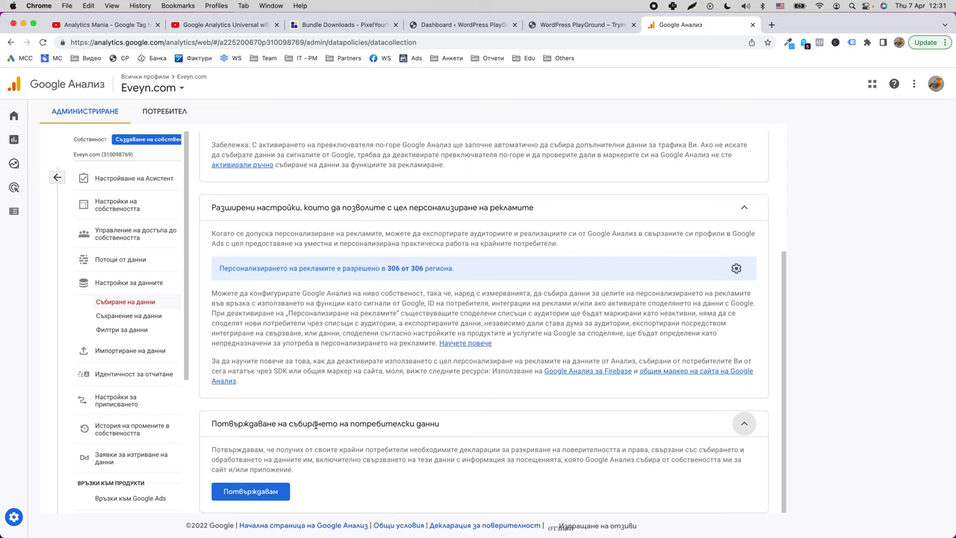
left_click(252, 490)
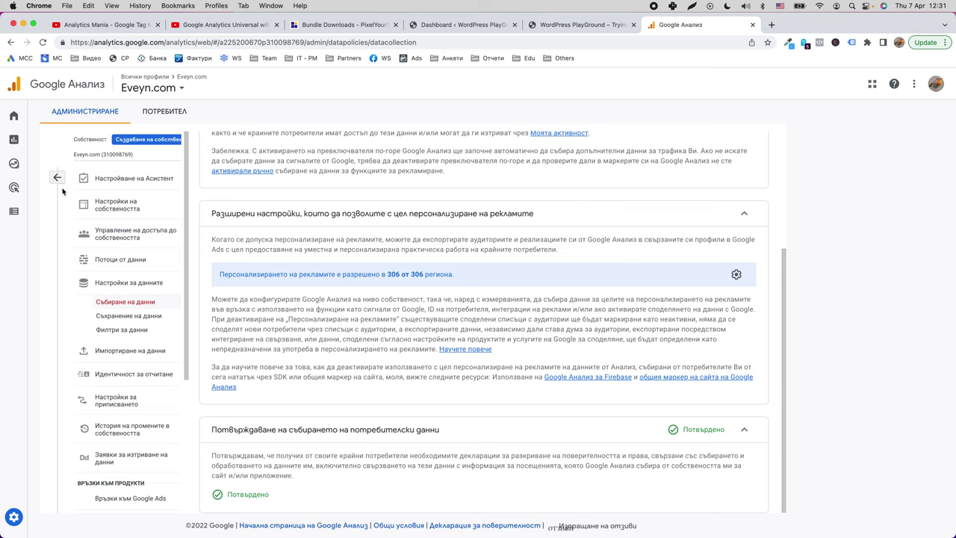
scroll(133, 315, "down", 5)
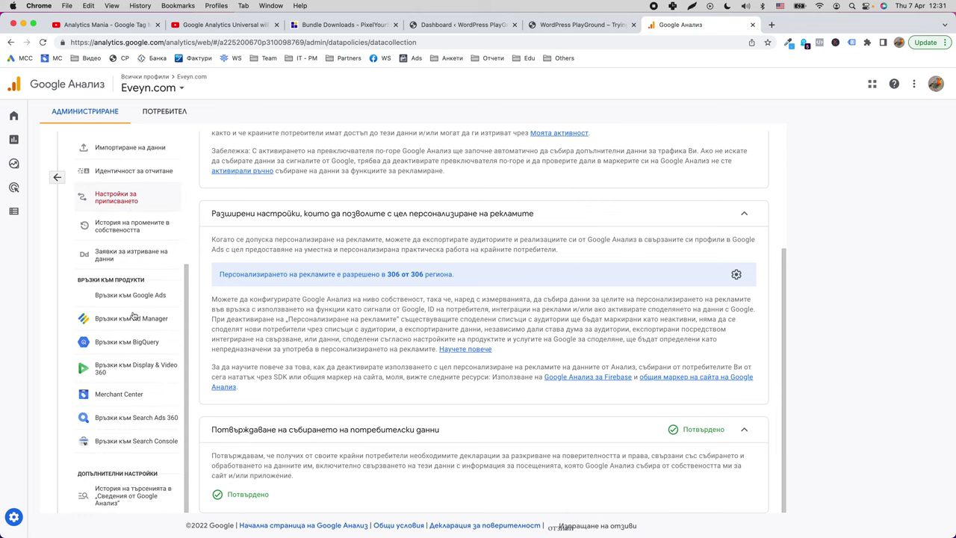
scroll(140, 320, "up", 5)
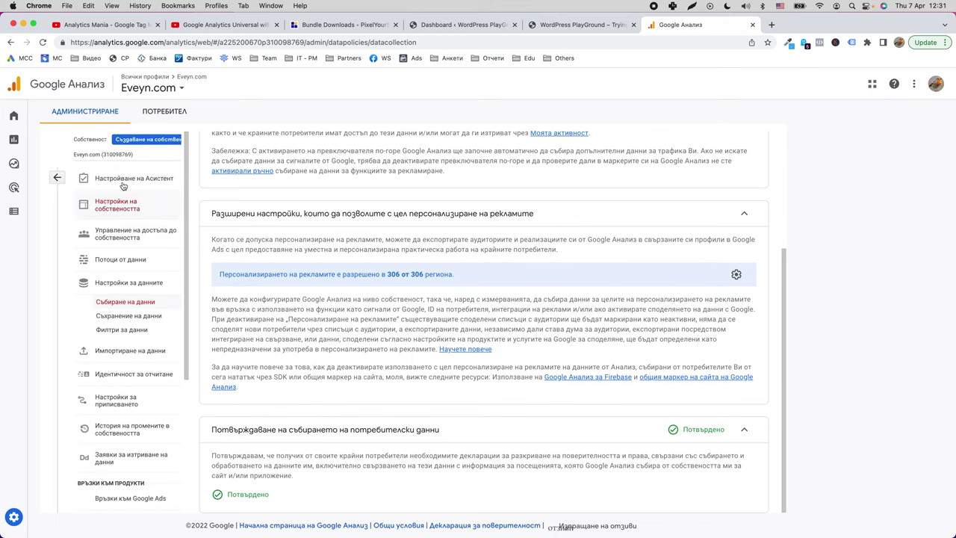
left_click(57, 178)
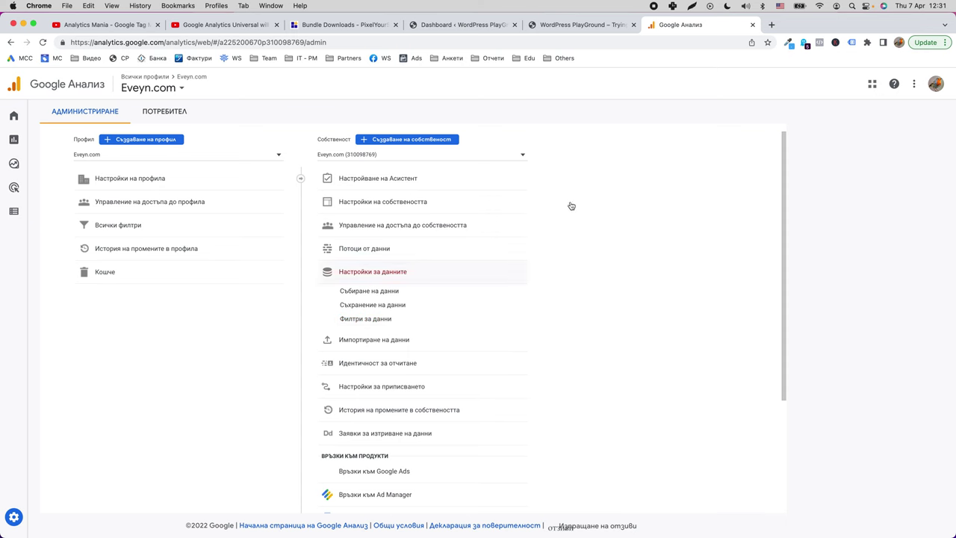
Step: Search the web for Google Tag Manager in a new browser tab and open its account list
left_click(771, 25)
type("google tag ma")
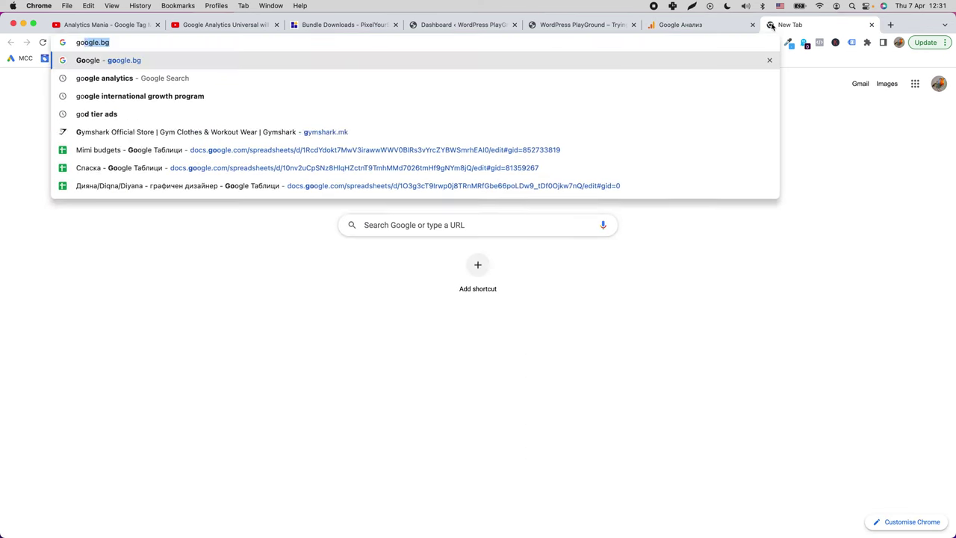
key("Return")
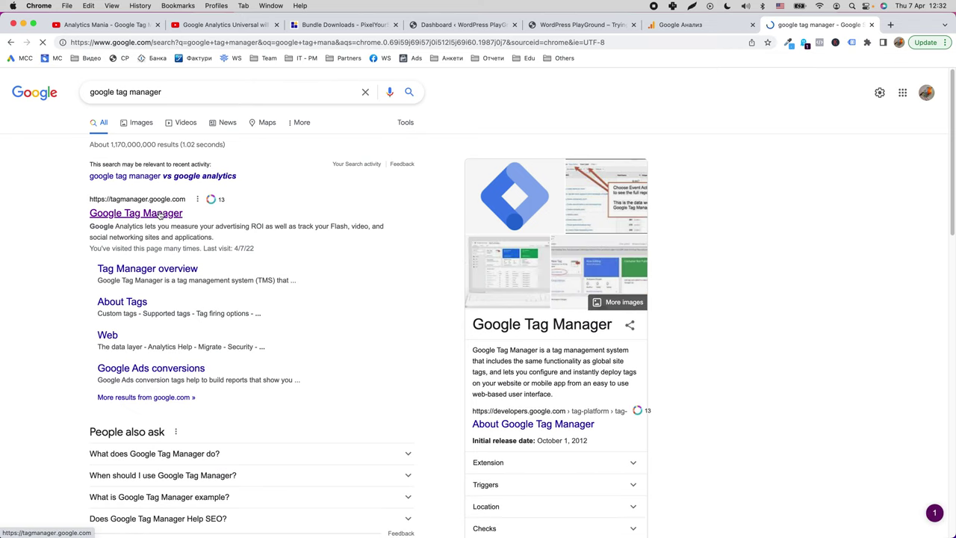
left_click(159, 214)
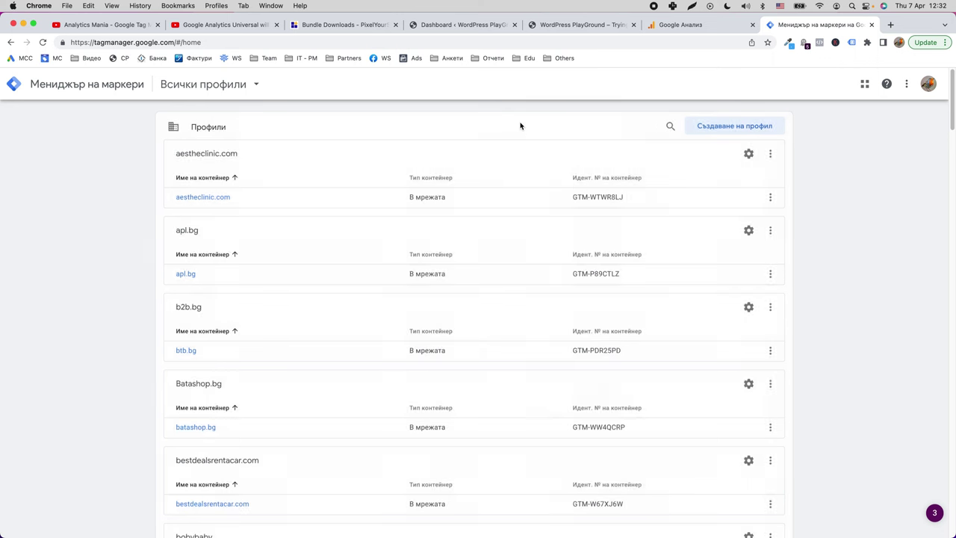
right_click(498, 143)
left_click(680, 168)
Step: Start creating a new Tag Manager account and name it eveyn.com
left_click(736, 129)
left_click(268, 219)
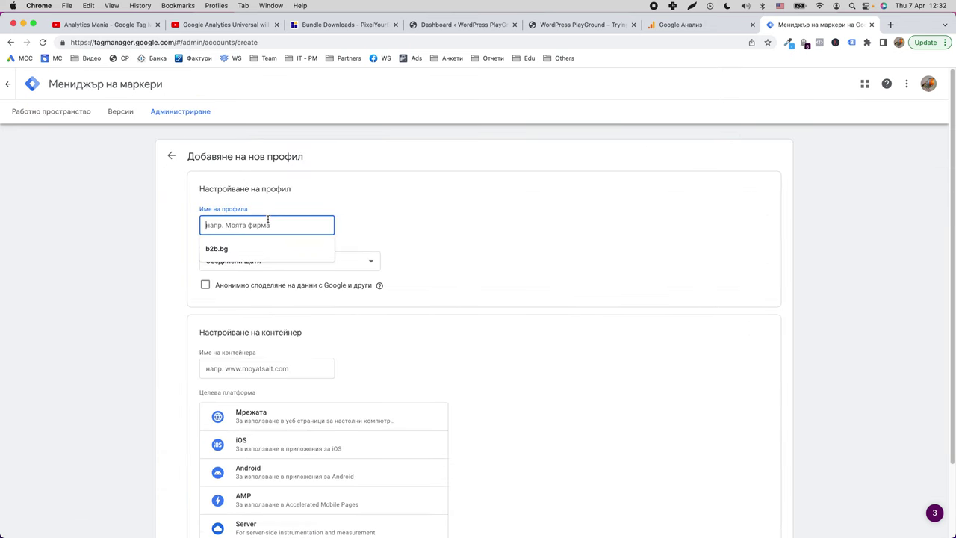
type("e")
key("BackSpace")
key("BackSpace")
key("BackSpace")
key("BackSpace")
type("veyn.com")
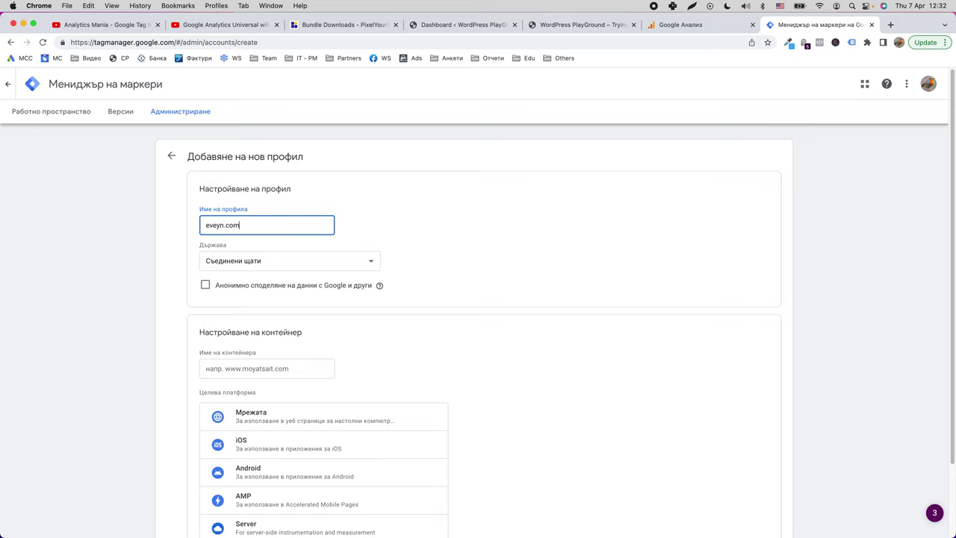
Step: Set the account's country to България and enable anonymous data sharing with Google and others
left_click(278, 263)
type("бъ")
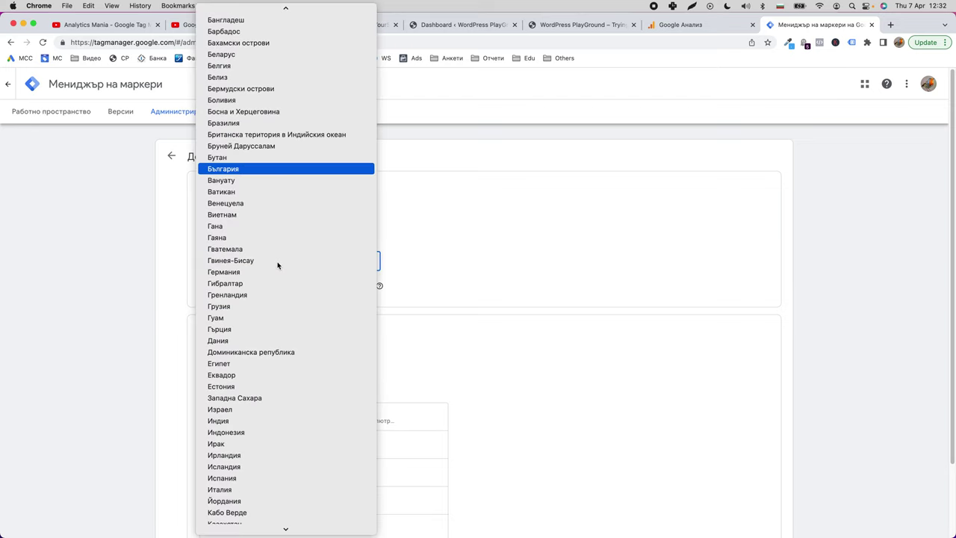
key("Return")
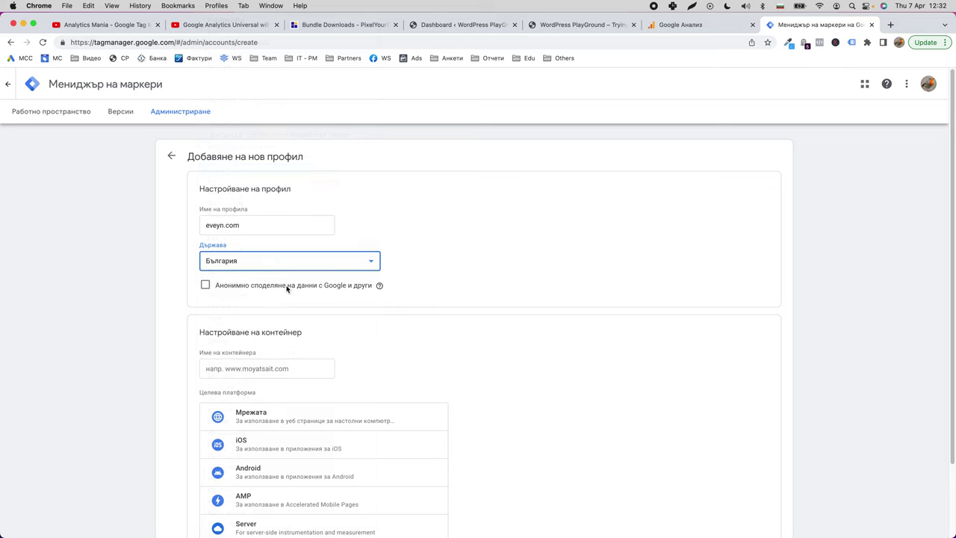
left_click(205, 285)
Step: Name the container eveyn.com and choose web (Мрежата) as its target platform
left_click(260, 368)
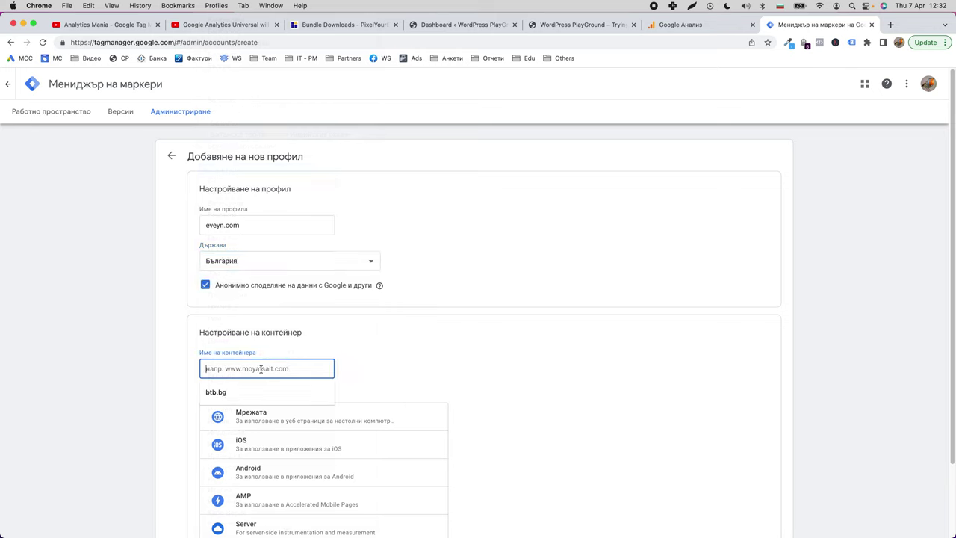
type("eveyn.com")
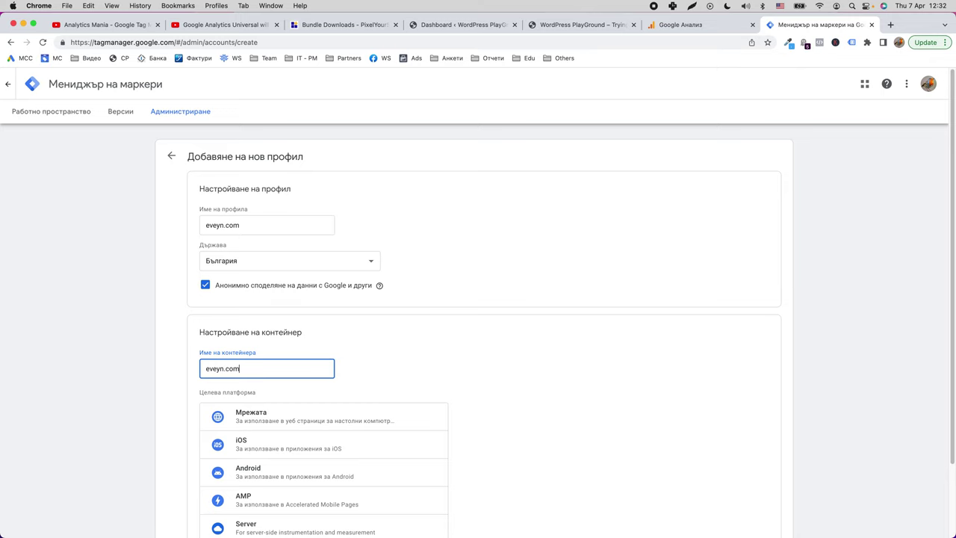
left_click(295, 336)
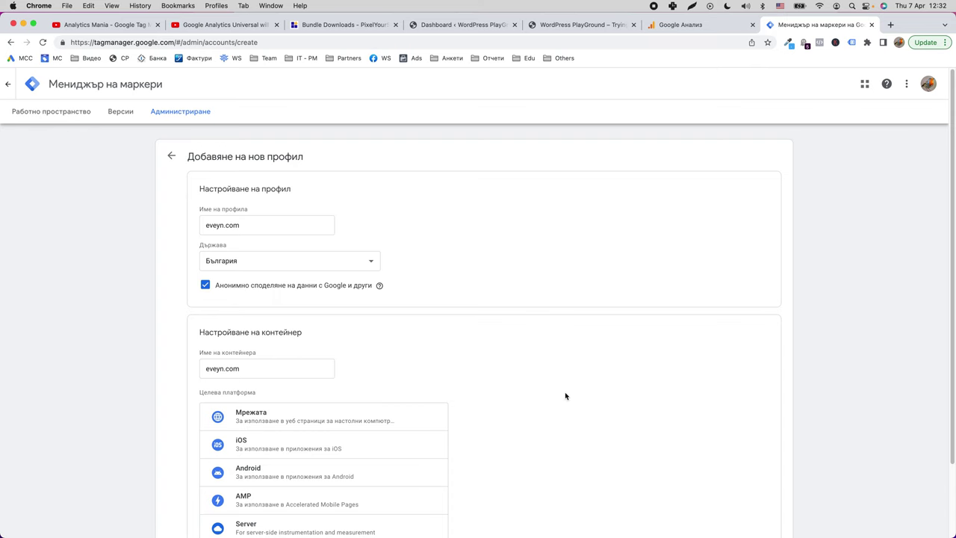
scroll(565, 396, "down", 1)
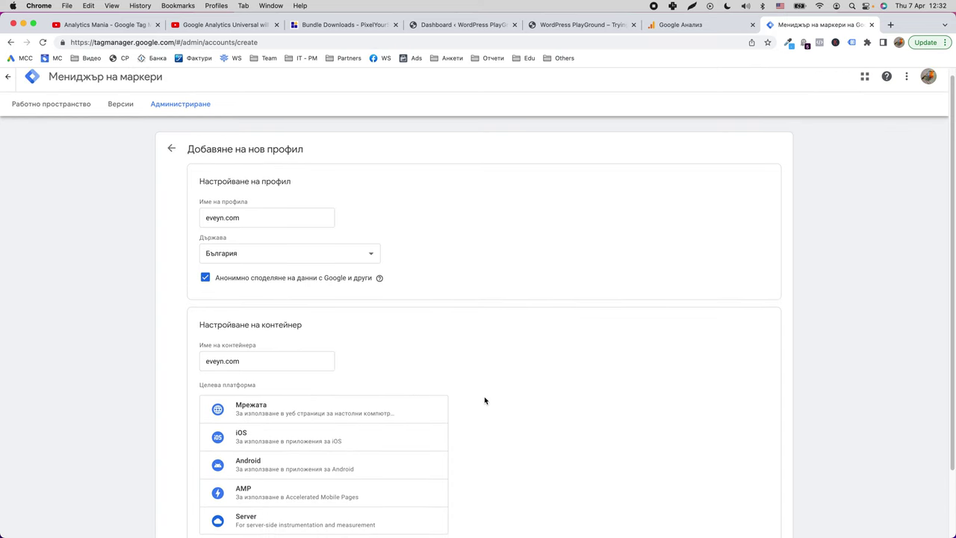
right_click(484, 400)
key("Escape")
scroll(538, 431, "down", 2)
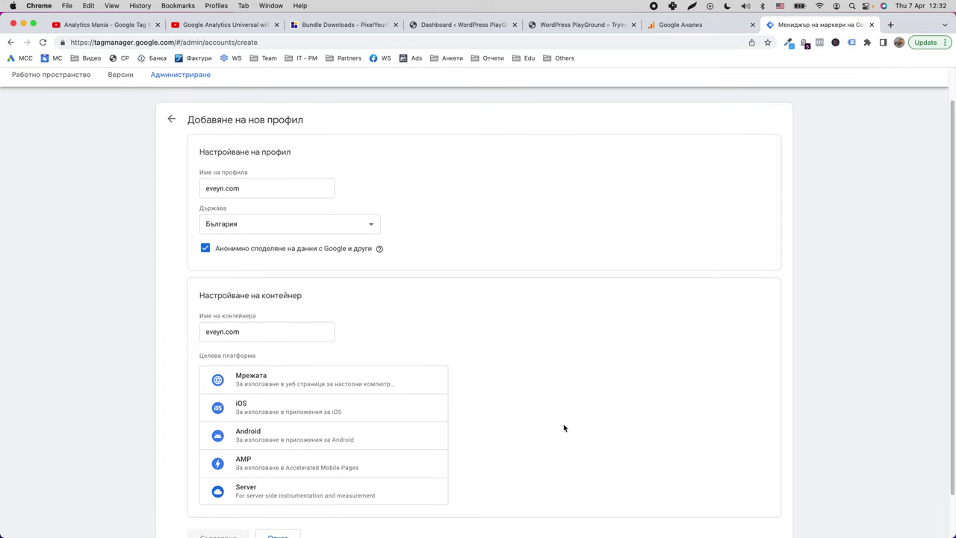
left_click(276, 384)
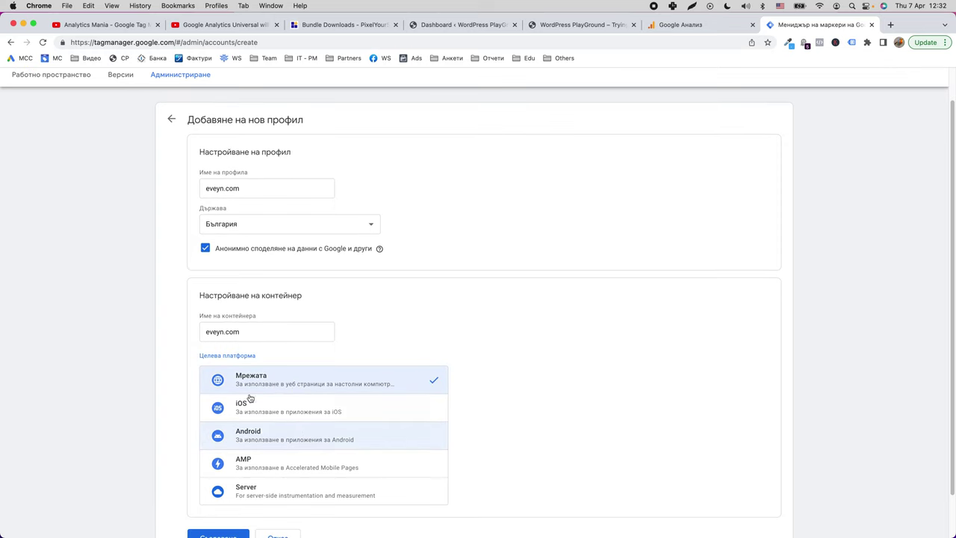
scroll(263, 391, "down", 1)
scroll(298, 396, "down", 2)
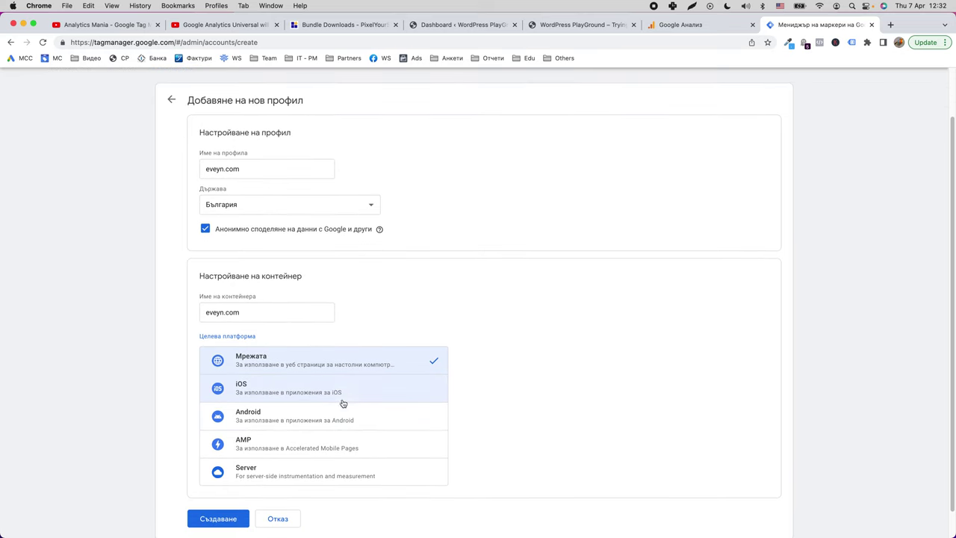
Step: Create the account and container, accepting the Tag Manager terms of service and the GDPR data processing terms
left_click(212, 519)
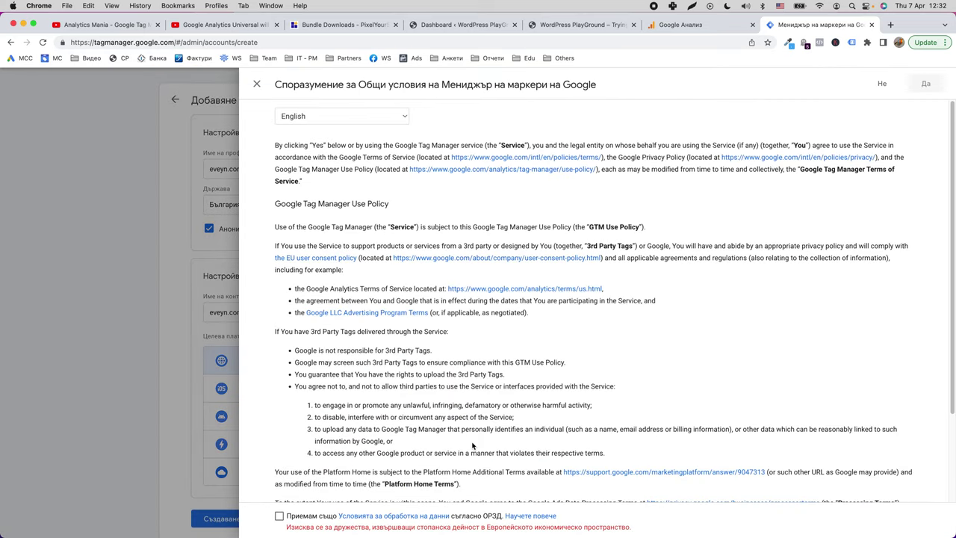
scroll(665, 342, "down", 3)
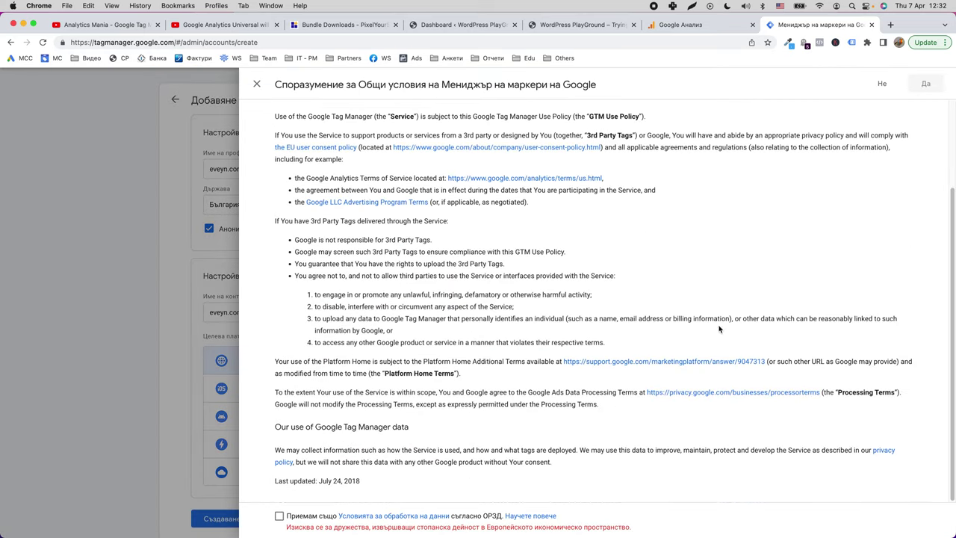
left_click(280, 516)
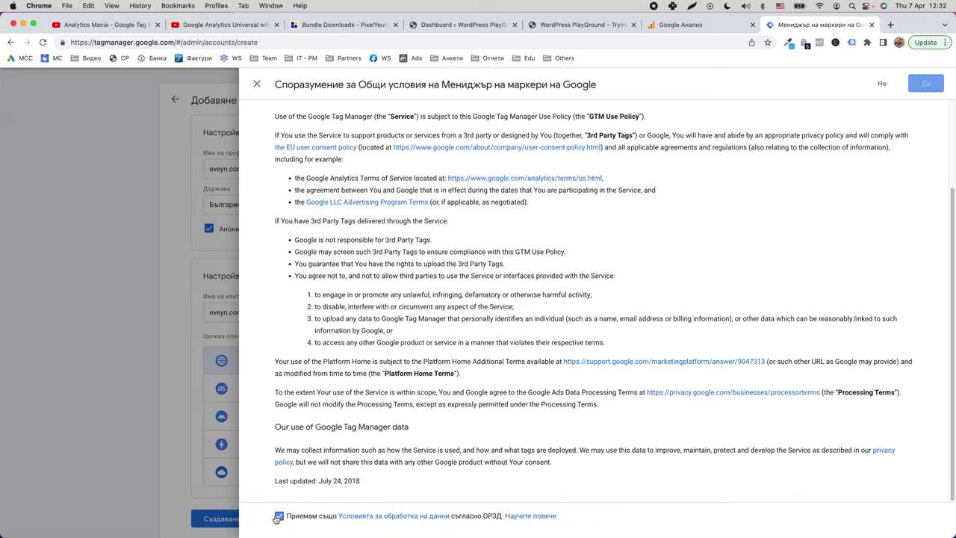
left_click(913, 89)
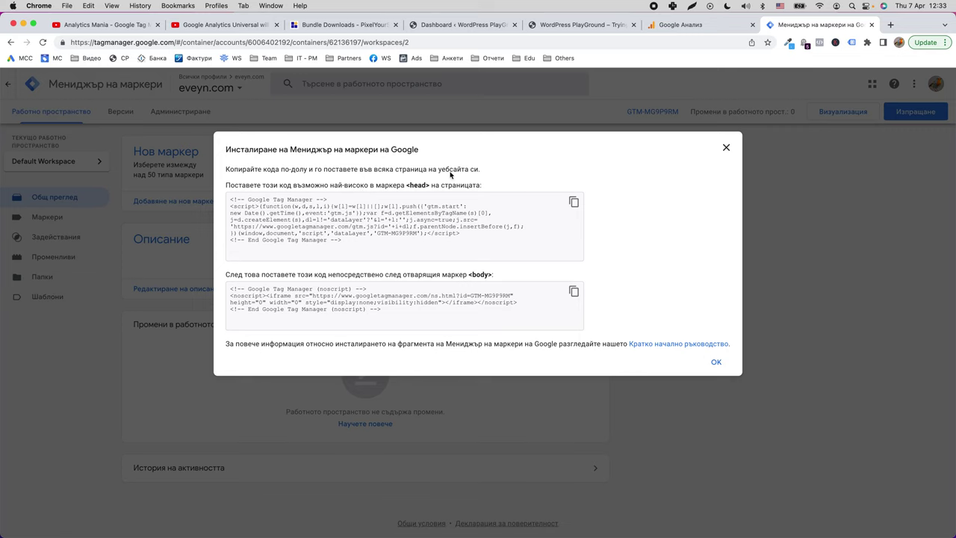
right_click(450, 175)
left_click(497, 177)
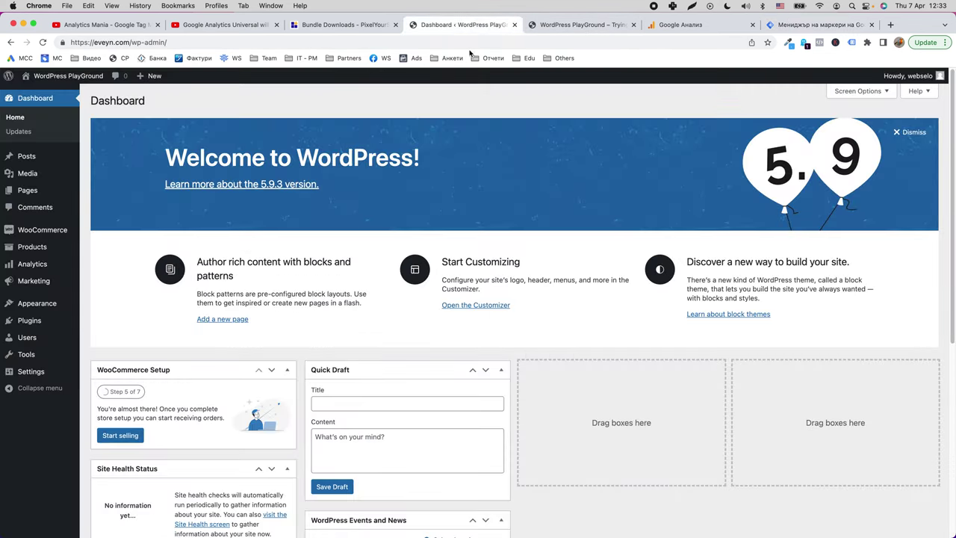
Step: Switch to the site's WordPress admin and search the plugins available to add for "header and footer"
left_click(493, 28)
mouse_move(50, 306)
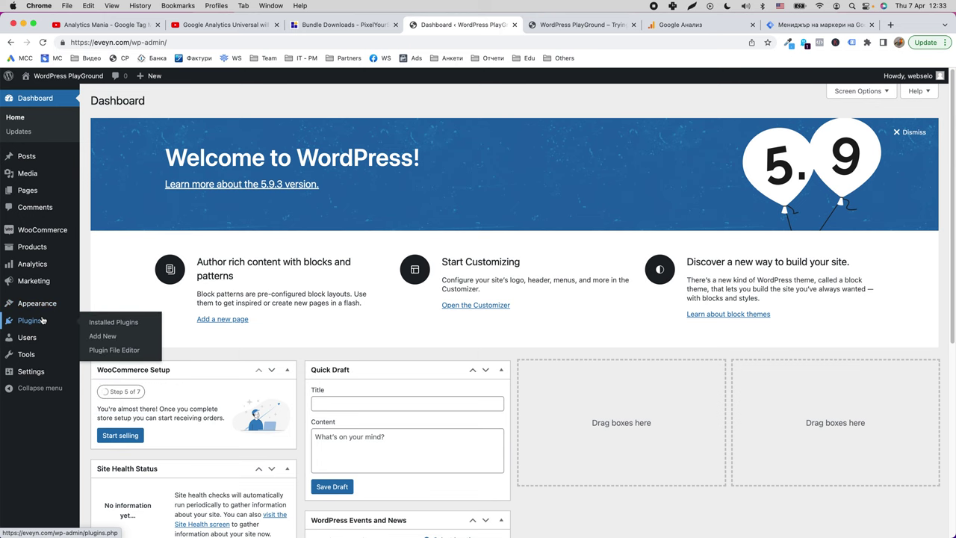
left_click(105, 339)
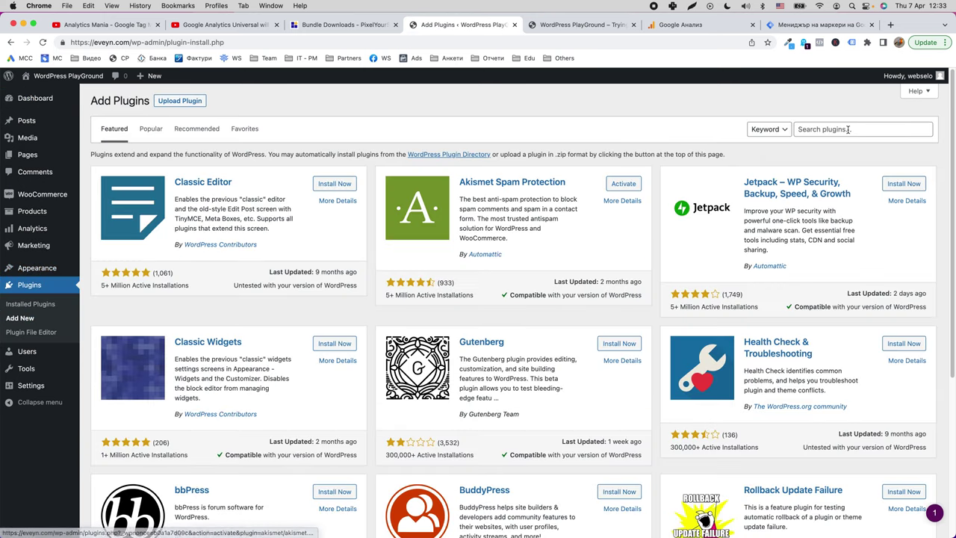
left_click(847, 130)
type("head")
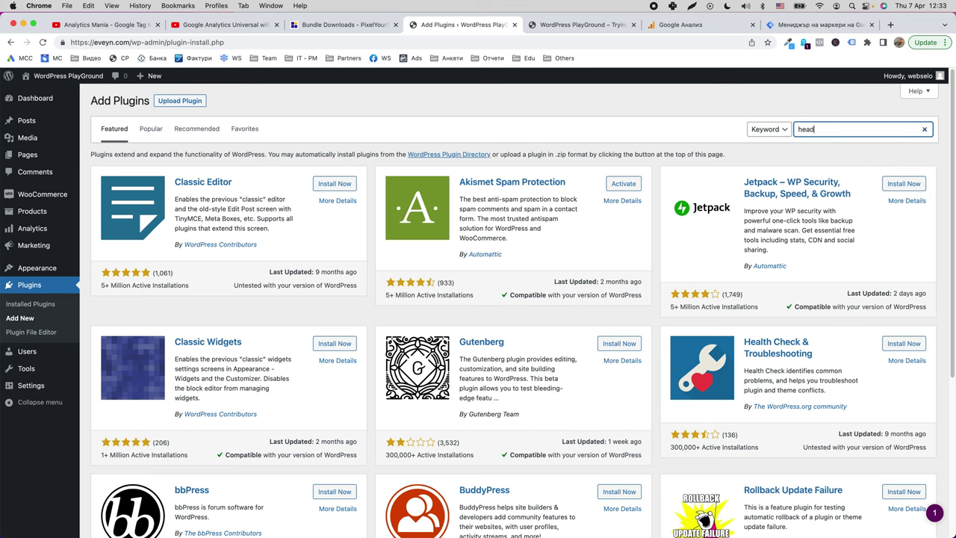
type("er and footer")
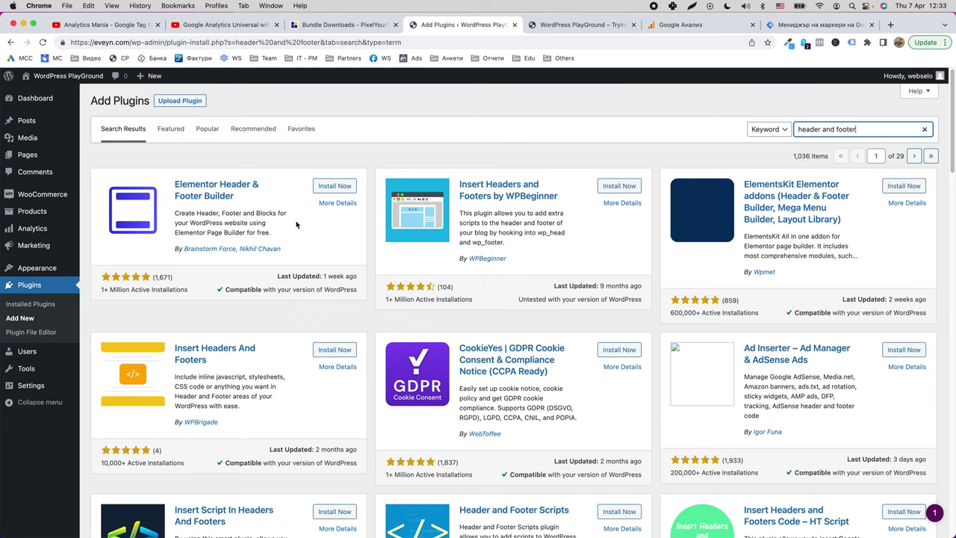
Step: Install and activate the Header and Footer Scripts plugin by Digital Liberation, and open its options page
scroll(289, 266, "down", 3)
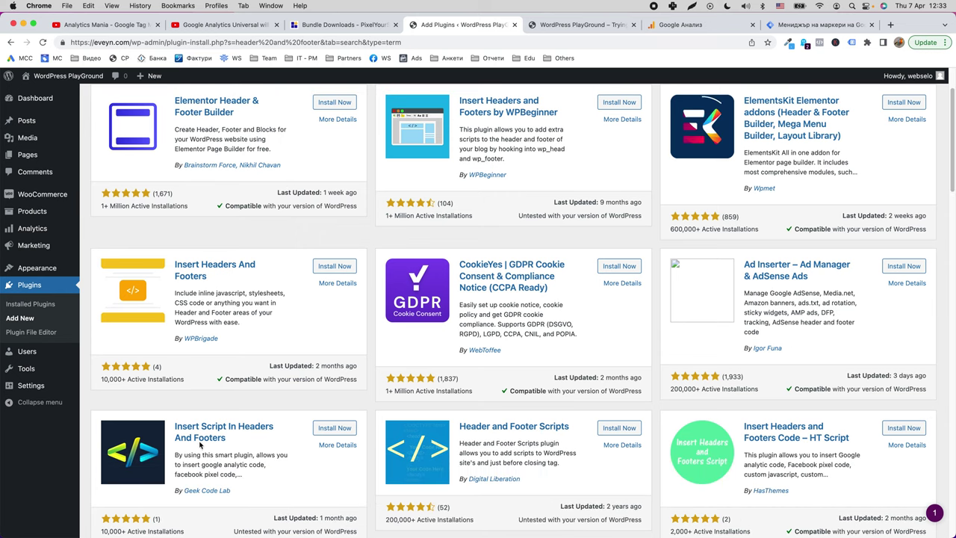
double_click(256, 465)
right_click(255, 464)
left_click(231, 468)
scroll(271, 468, "down", 1)
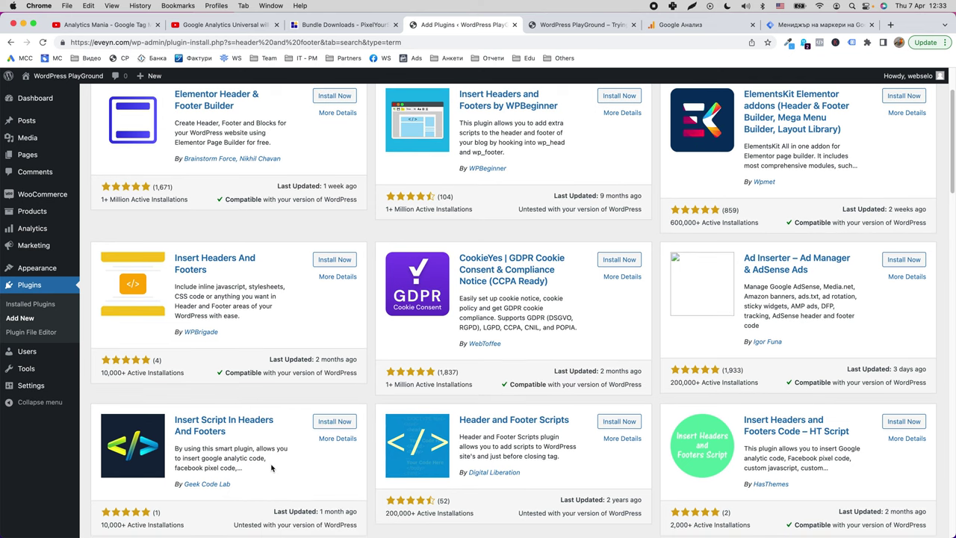
scroll(515, 448, "down", 1)
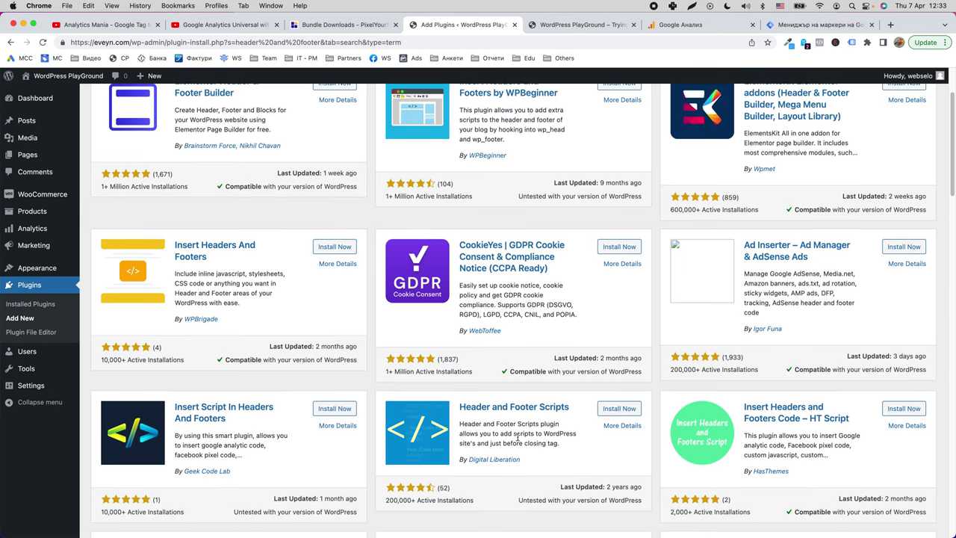
left_click(609, 412)
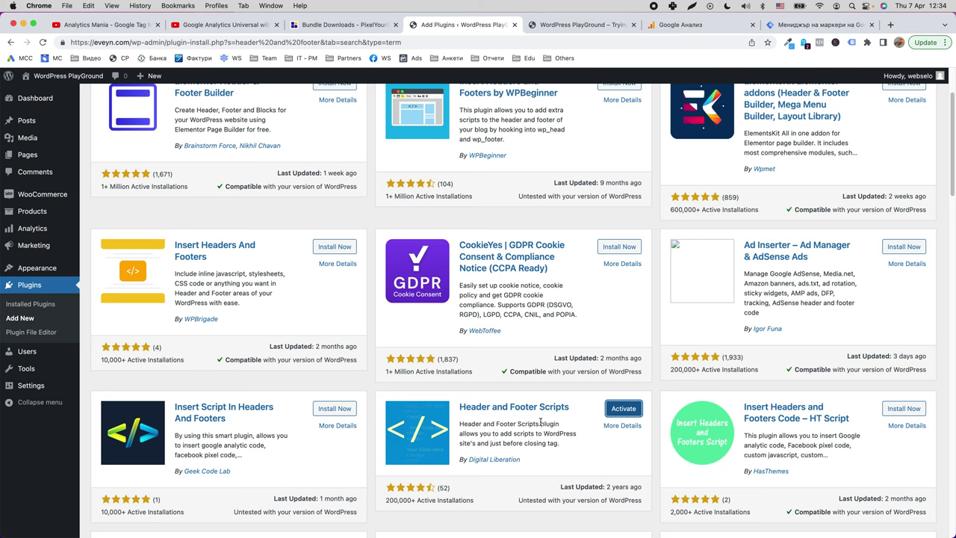
left_click(623, 408)
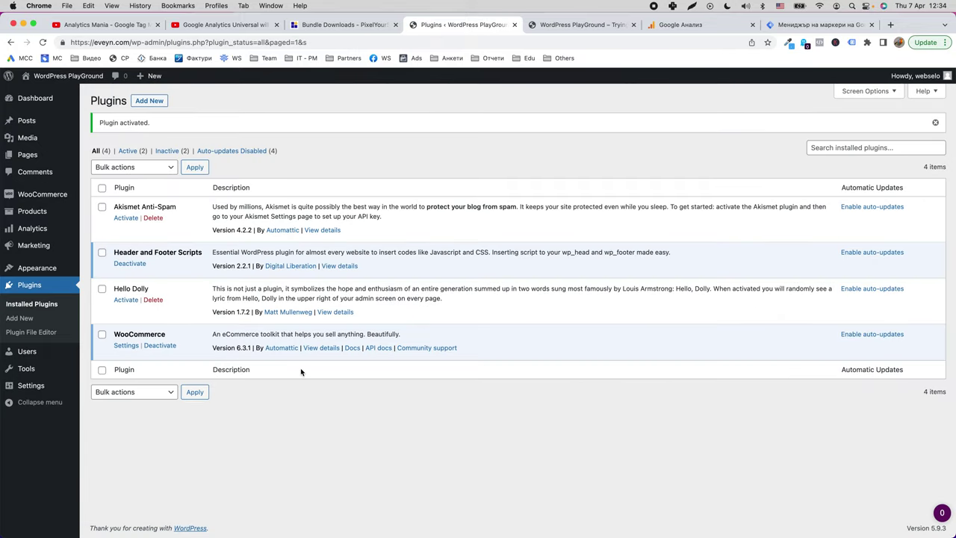
mouse_move(31, 362)
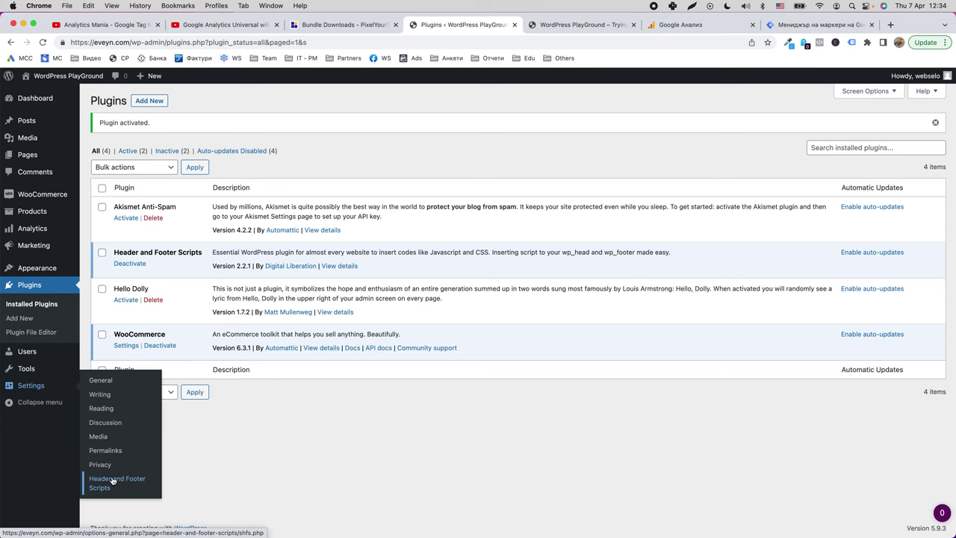
left_click(112, 480)
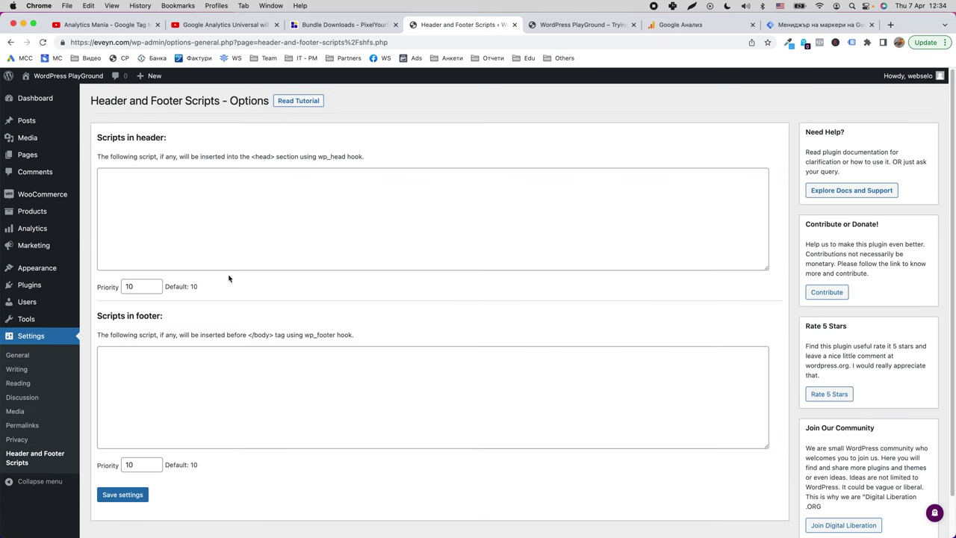
Step: Copy the Tag Manager container's <head> snippet and paste it into the plugin's Scripts in header box
left_click(265, 224)
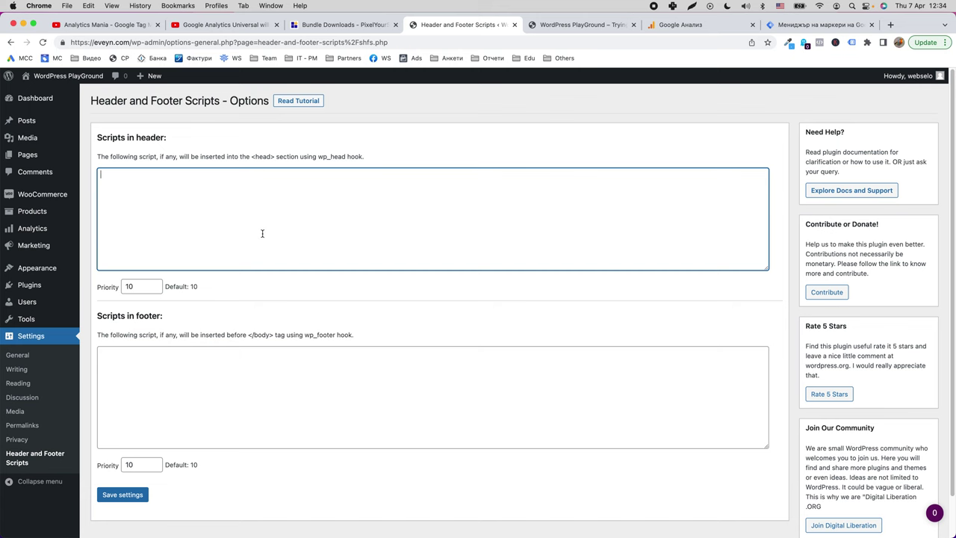
left_click(806, 27)
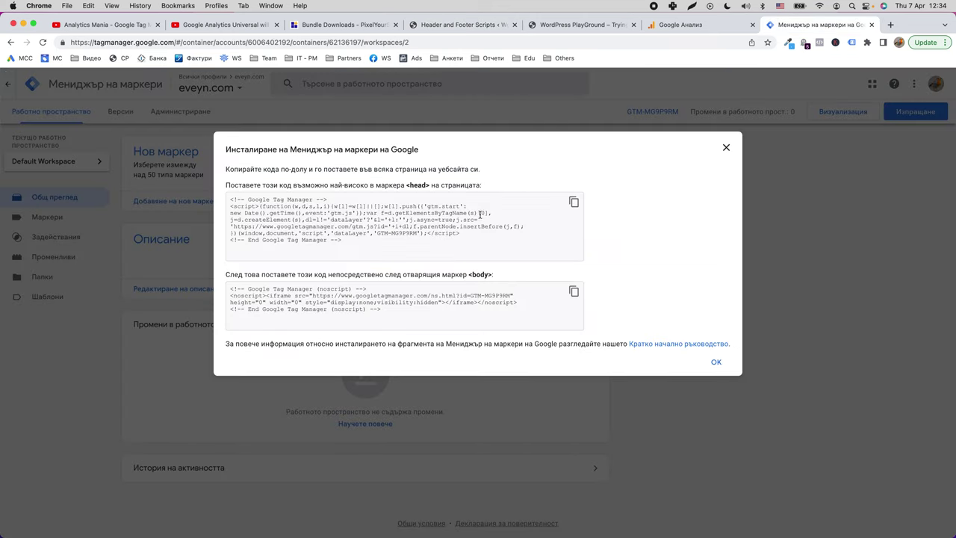
left_click(573, 203)
left_click(440, 25)
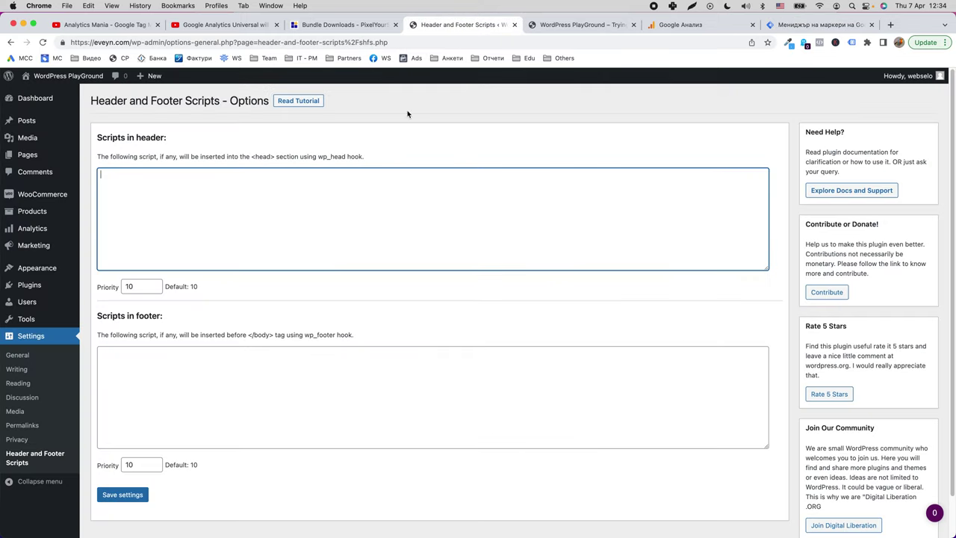
right_click(249, 230)
left_click(270, 302)
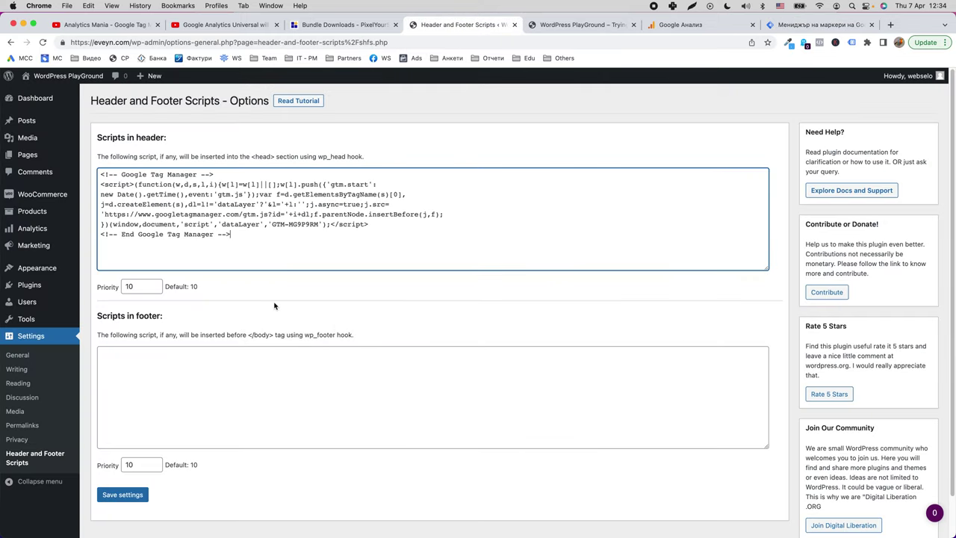
Step: Copy the container's <body> noscript snippet into the plugin's Scripts in footer box and save the settings
left_click(791, 27)
left_click(573, 290)
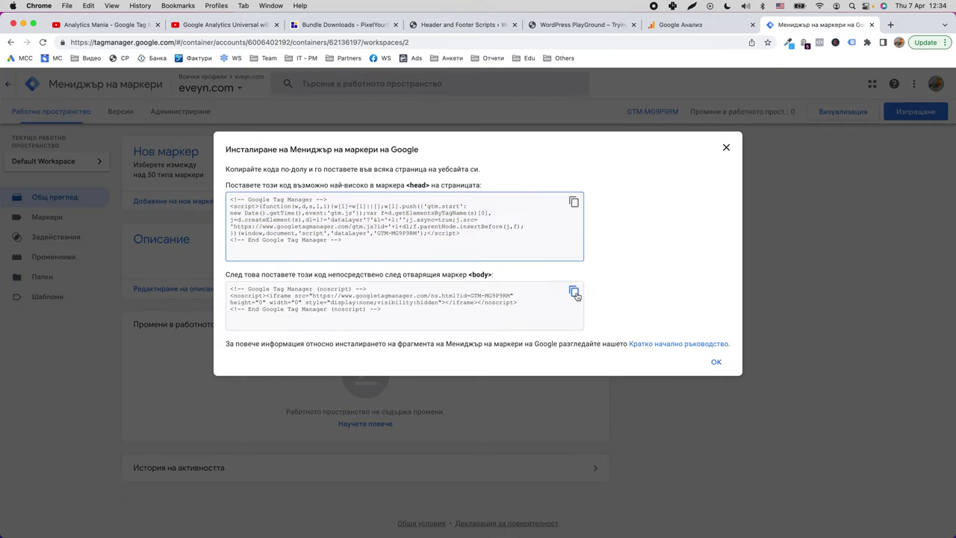
left_click(363, 28)
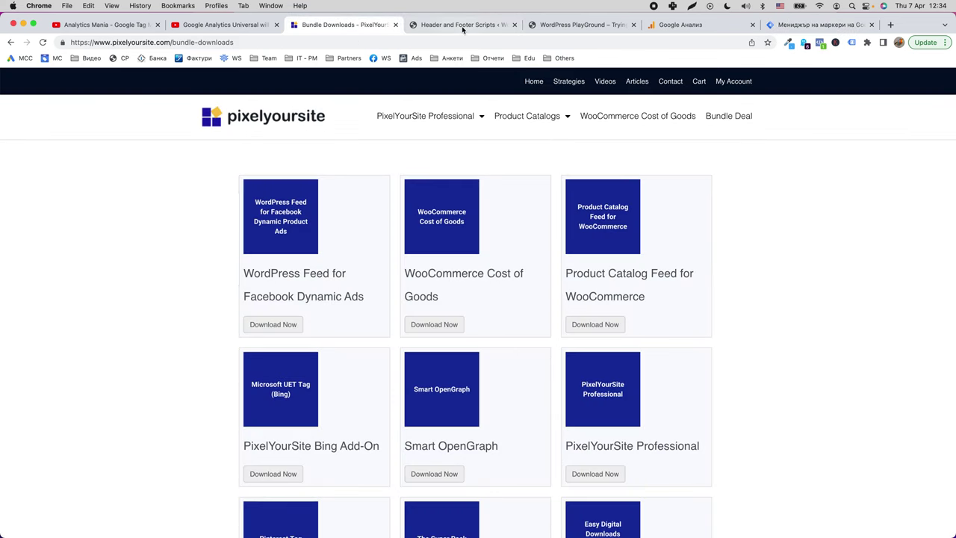
left_click(554, 26)
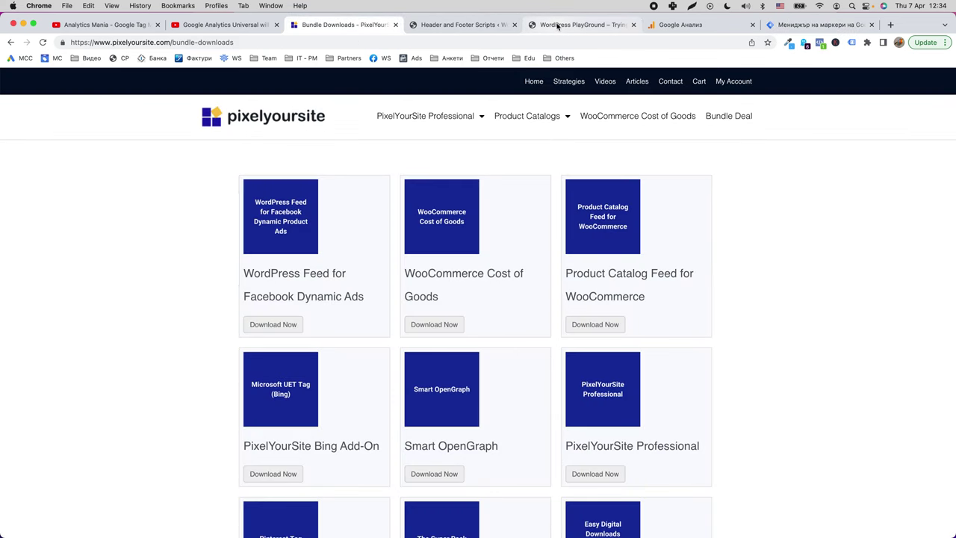
left_click(462, 27)
right_click(194, 371)
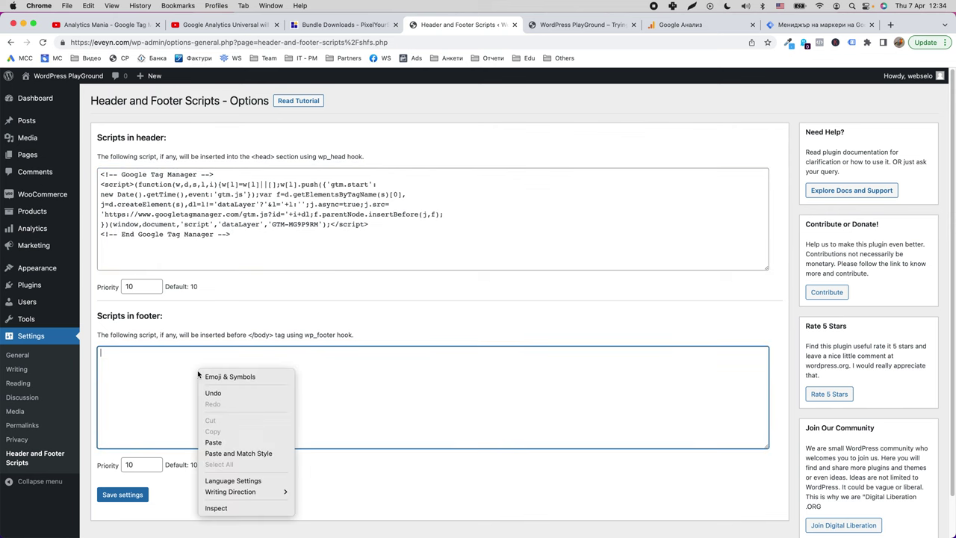
left_click(214, 441)
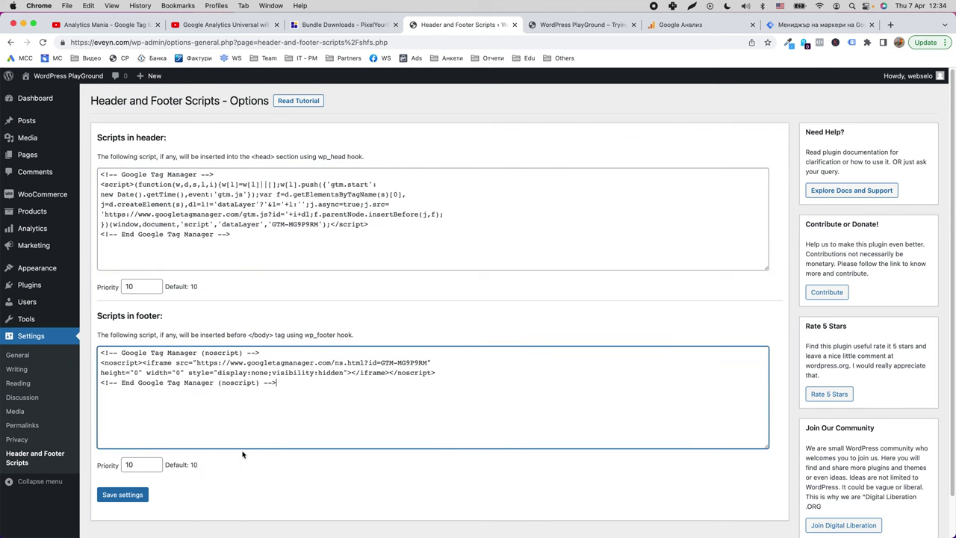
left_click(128, 495)
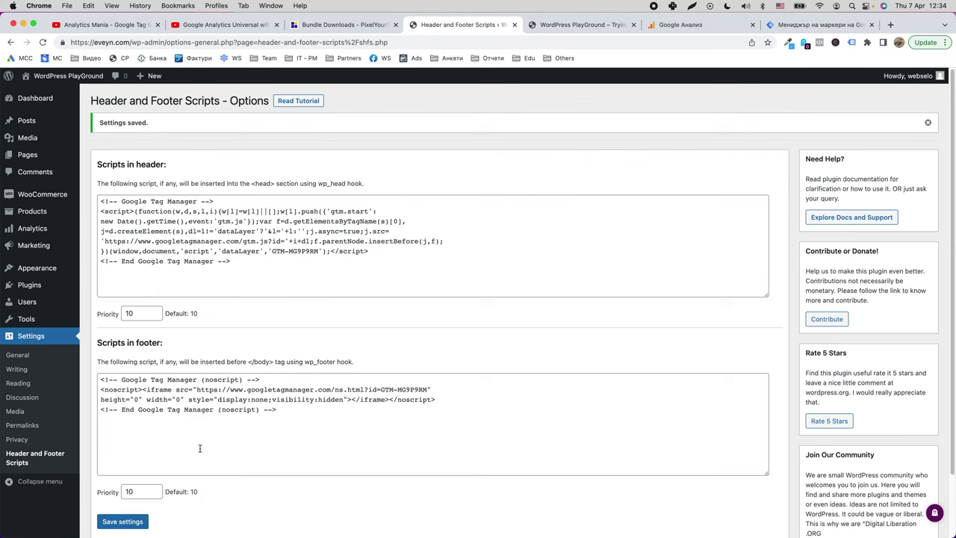
Step: Open the eveyn.com front page in a new tab from the WordPress admin
left_click(30, 360)
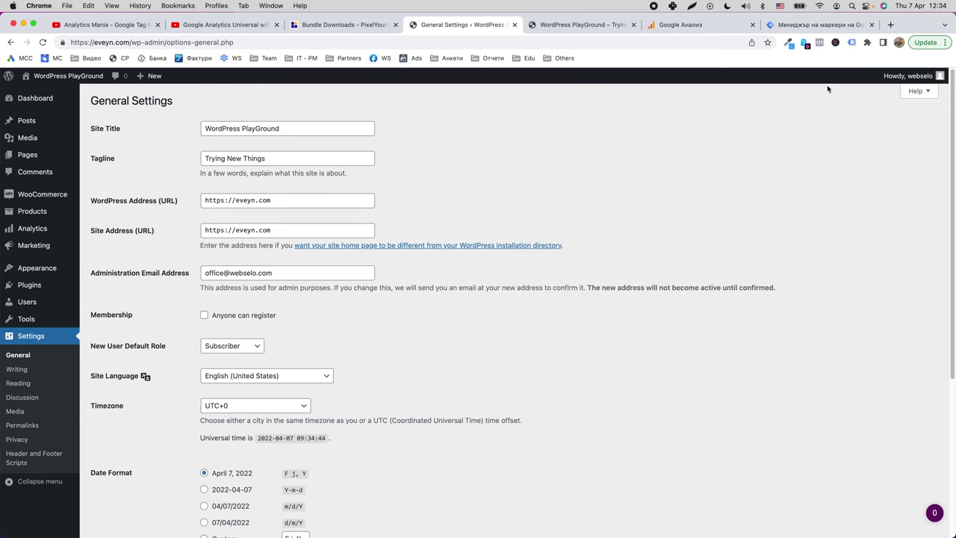
mouse_move(68, 76)
right_click(52, 93)
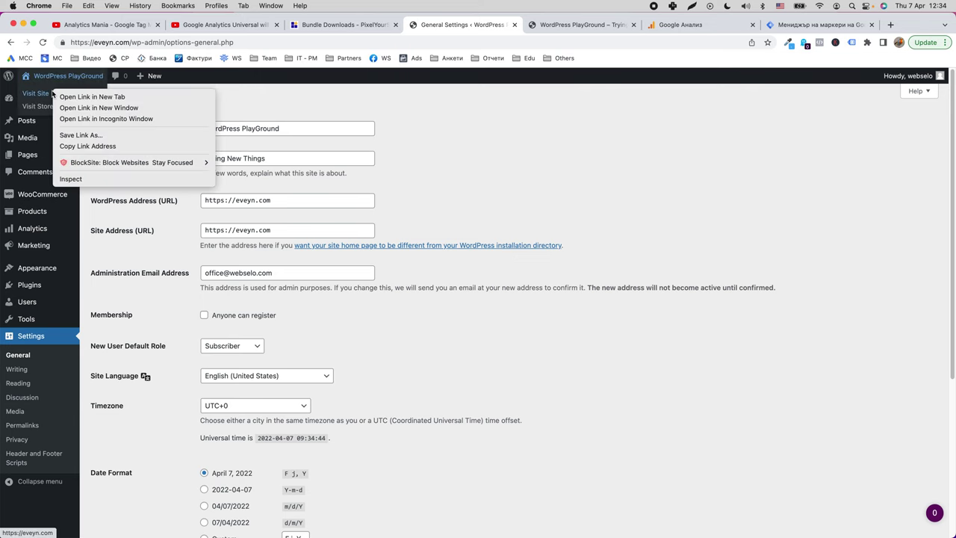
key("Return")
left_click(510, 27)
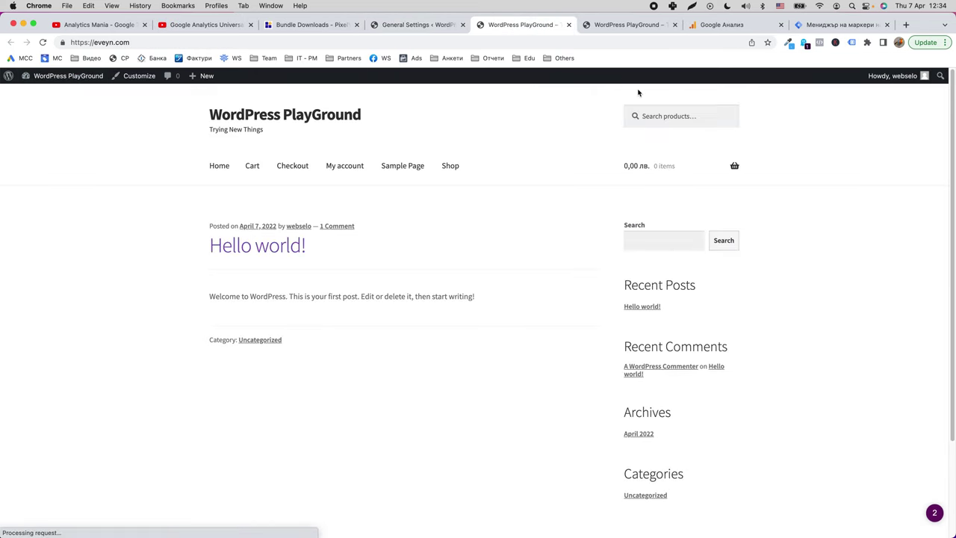
Step: Check the front page with Tag Assistant Legacy, reloading the page and checking again
left_click(851, 43)
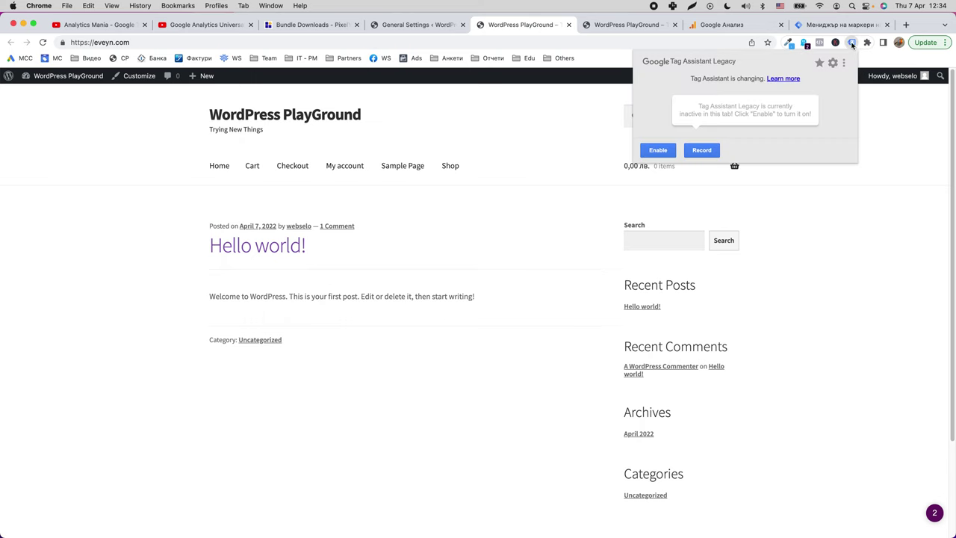
left_click(805, 43)
left_click(602, 206)
left_click(478, 202)
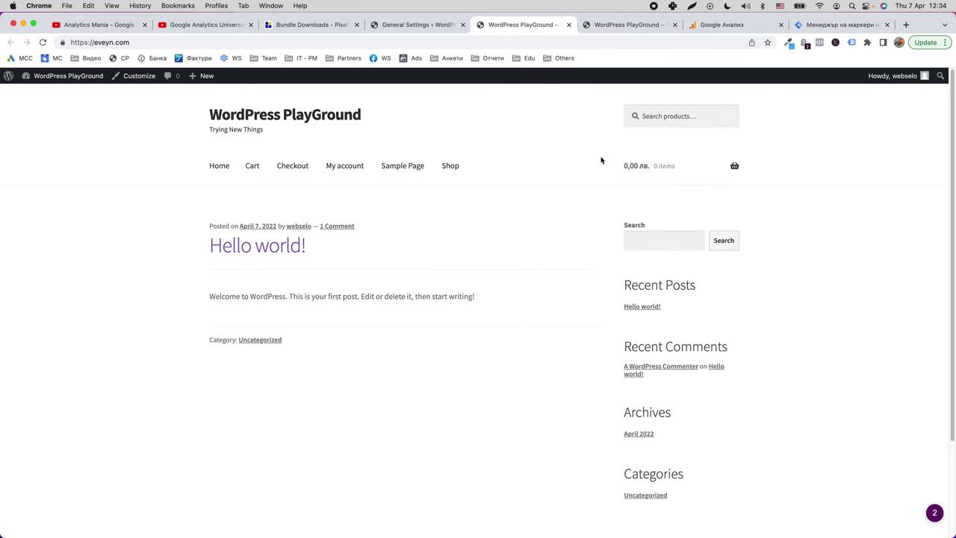
left_click(43, 43)
left_click(852, 43)
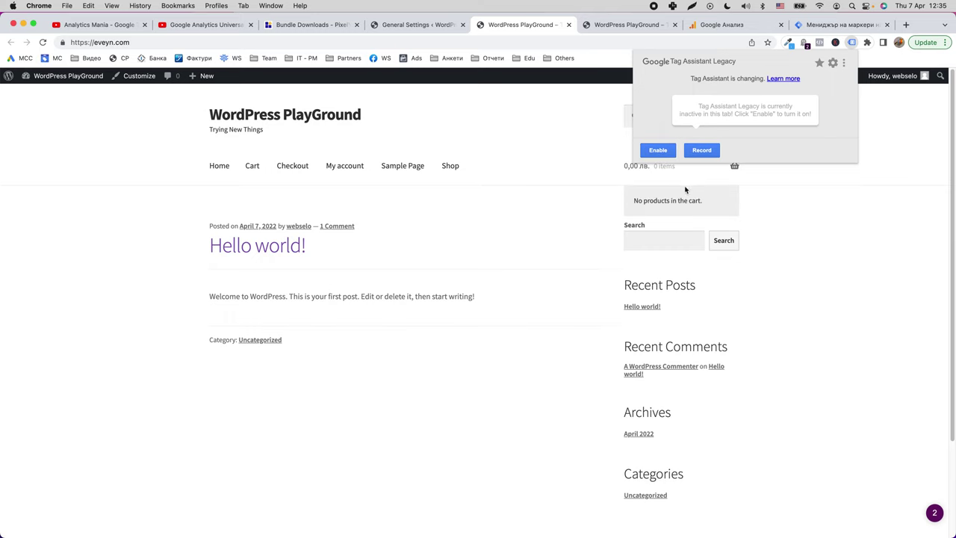
left_click(474, 401)
Step: View the front page's source, search it for "tag" to examine the Tag Manager code, and close the source
right_click(373, 385)
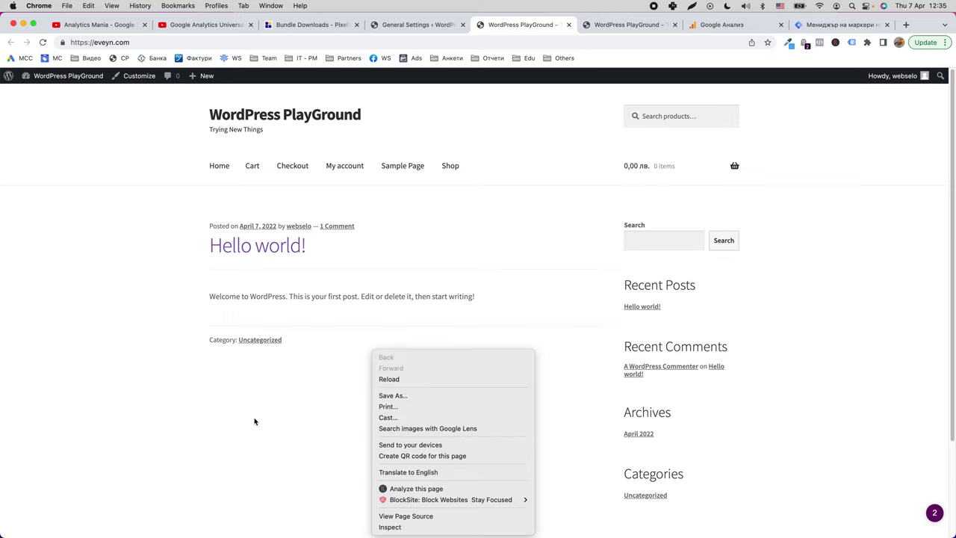
right_click(401, 387)
left_click(472, 514)
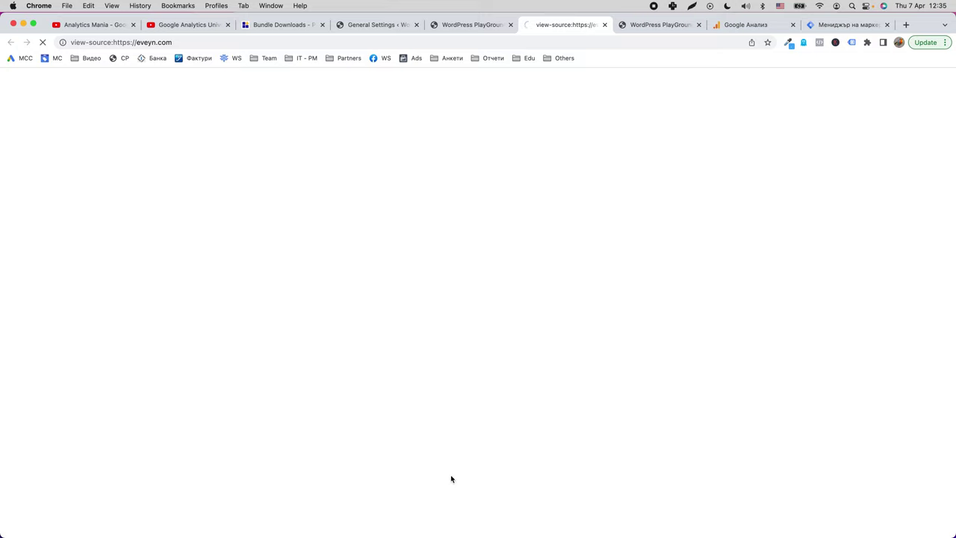
key("super+f")
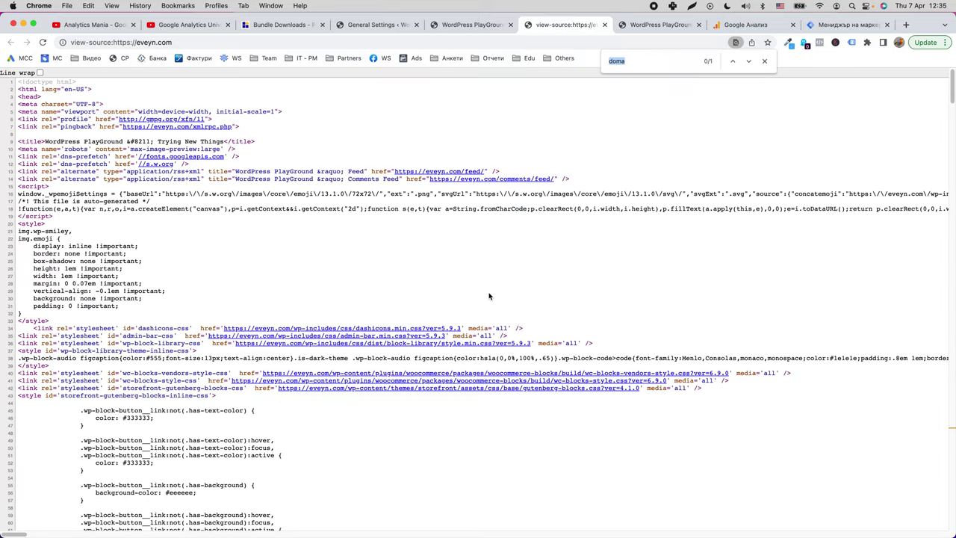
type("tag")
key("Return")
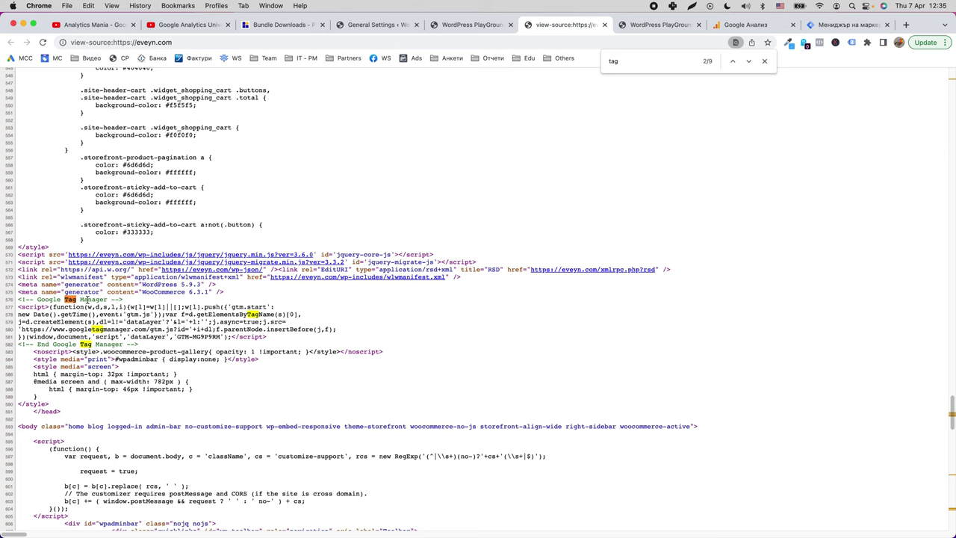
scroll(123, 404, "down", 3)
scroll(124, 404, "up", 4)
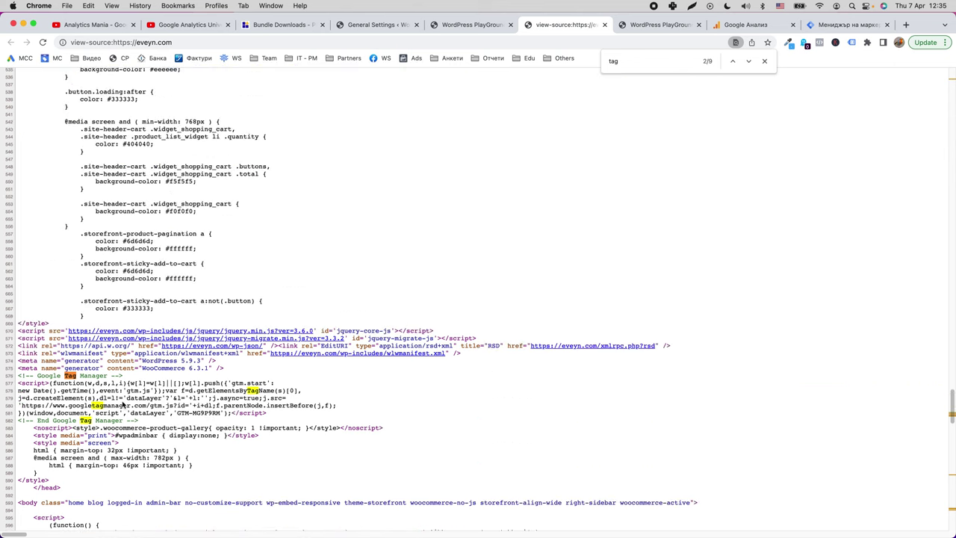
left_click(604, 25)
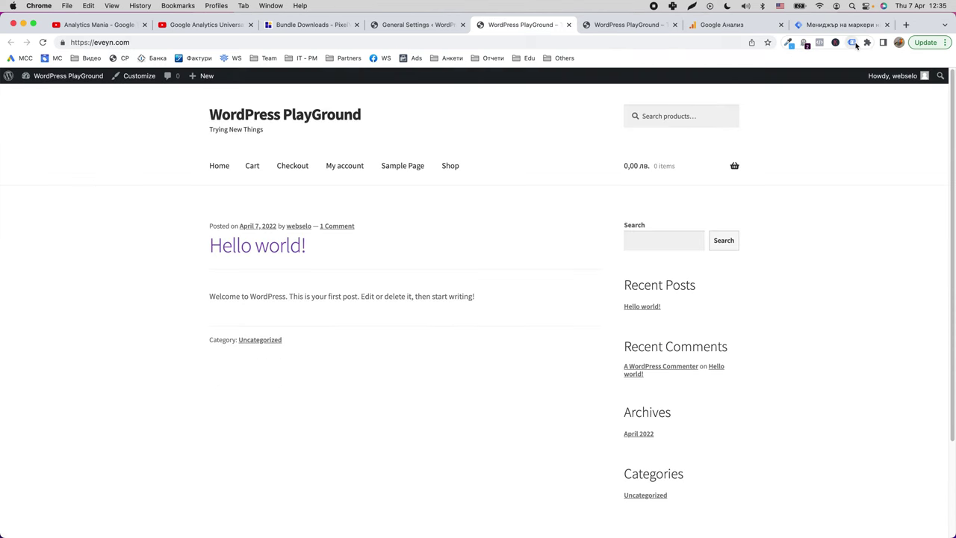
Step: Enable Tag Assistant Legacy for the front page, reload the page and open the tag analysis
left_click(851, 43)
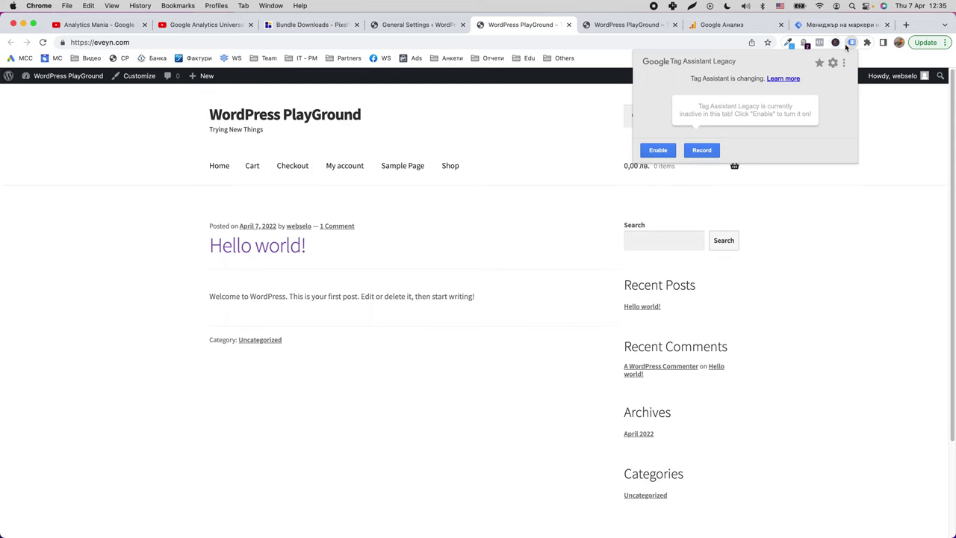
left_click(655, 150)
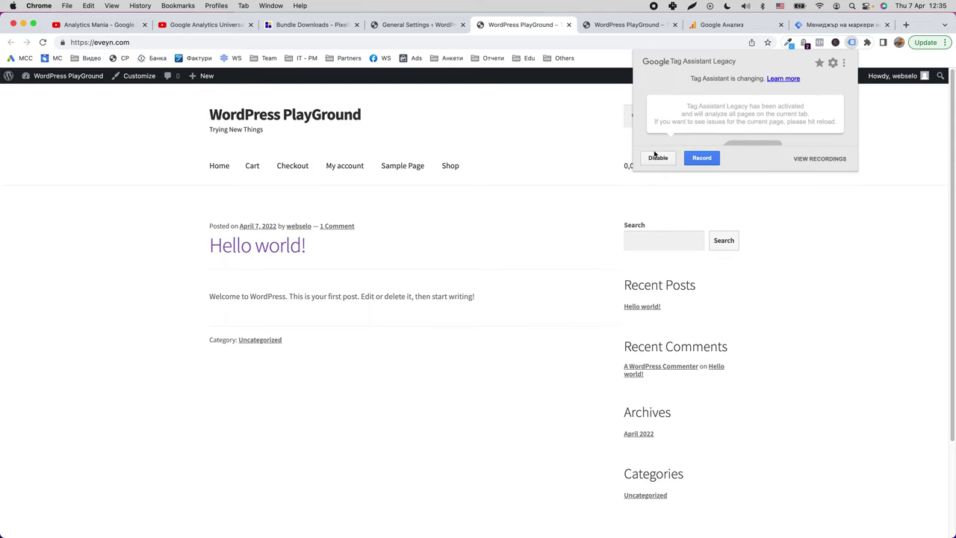
left_click(43, 43)
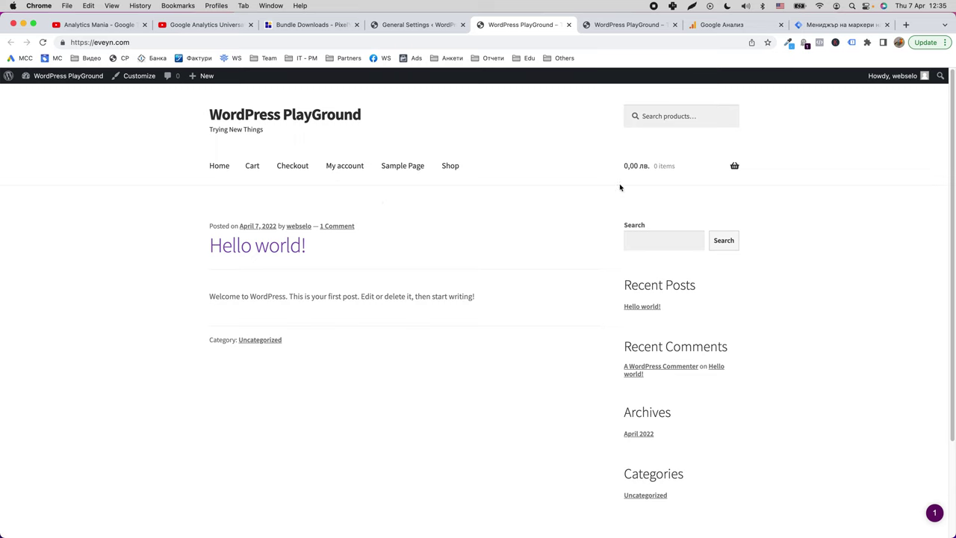
left_click(852, 43)
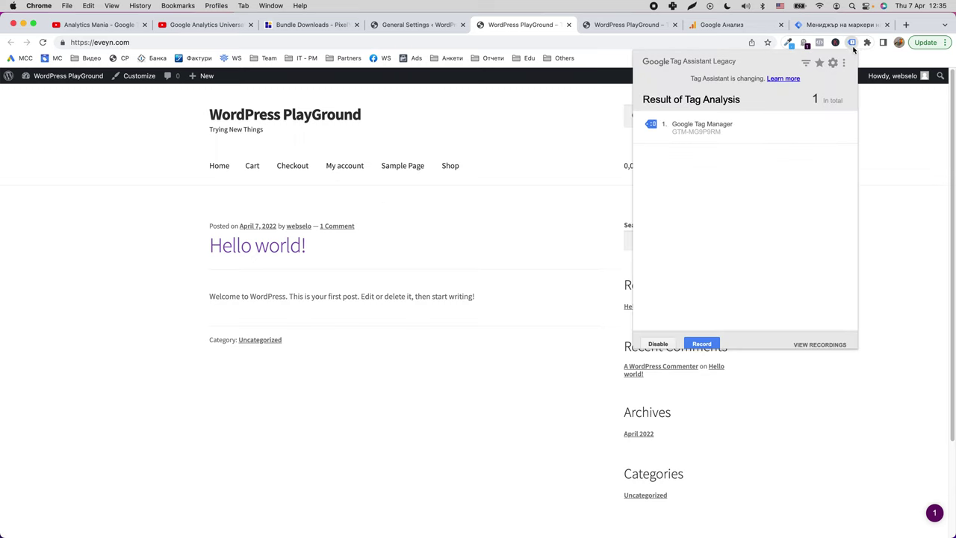
Step: Inspect the Google Tag Manager entry's details in the tag analysis, and disable Tag Assistant Legacy
left_click(723, 129)
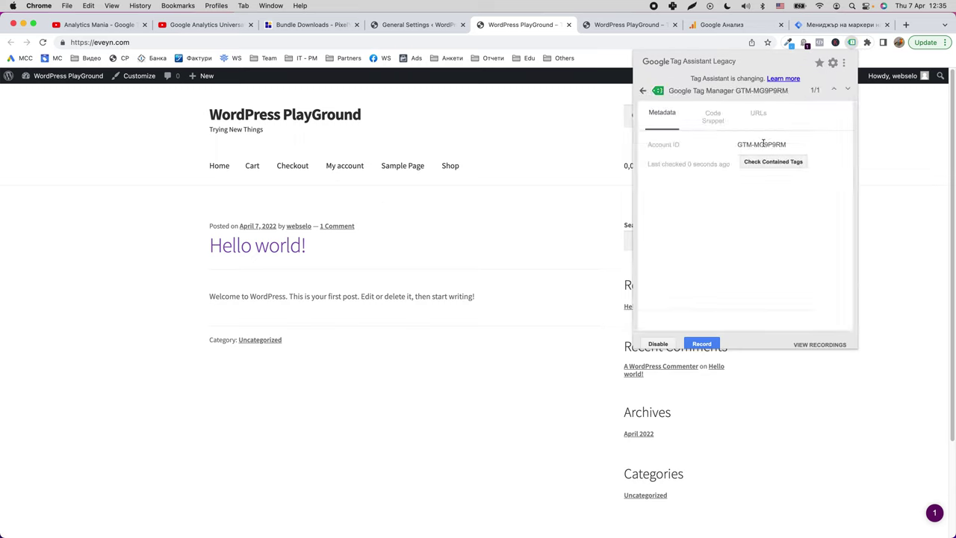
left_click(640, 91)
left_click(656, 344)
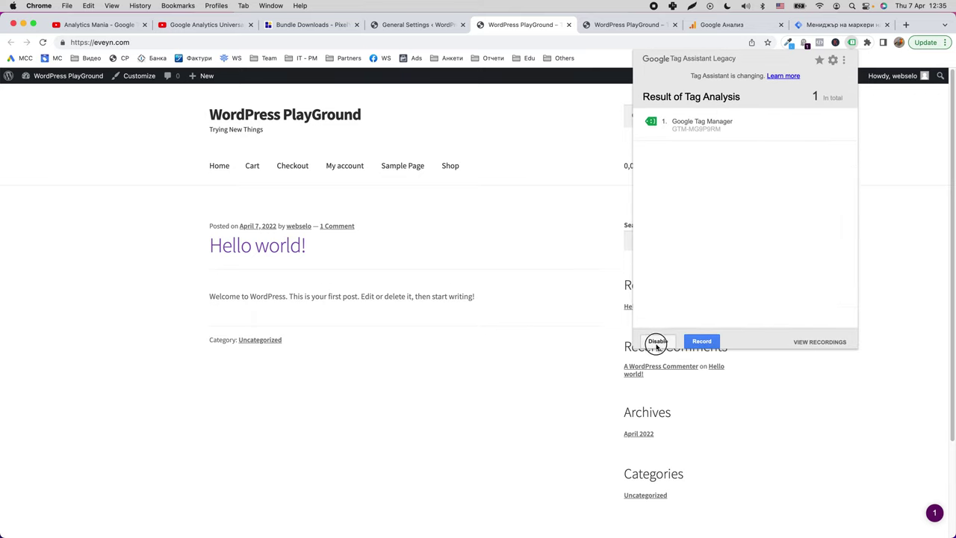
left_click(507, 230)
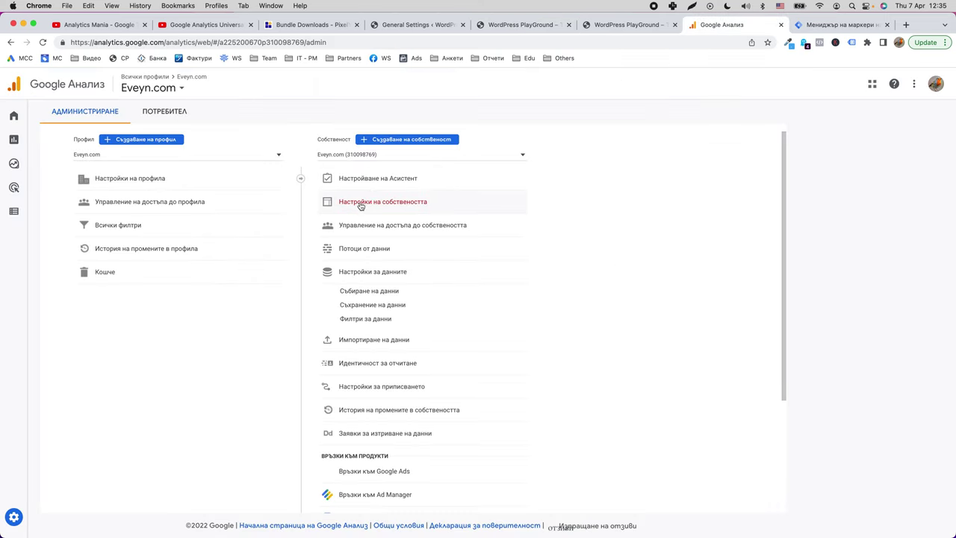
Step: Dismiss Tag Manager's installation instructions and create a new tag of type Google Analytics: GA4 Configuration (Google Анализ: Конфигурация на GA4)
left_click(838, 24)
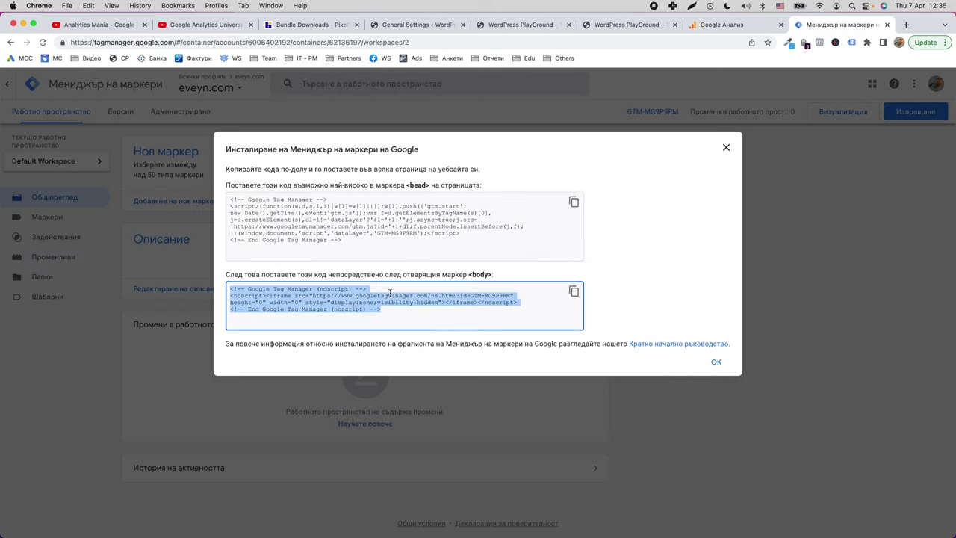
left_click(713, 362)
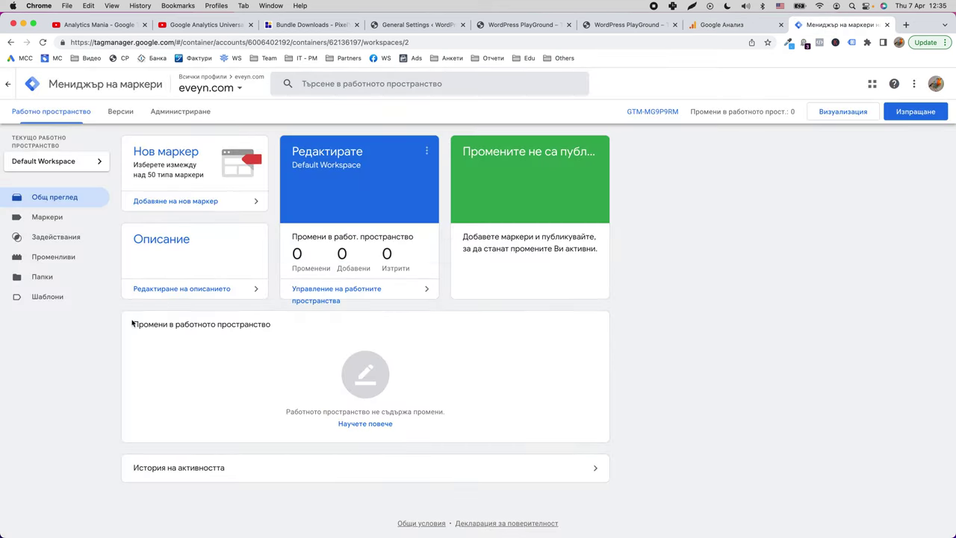
left_click(56, 217)
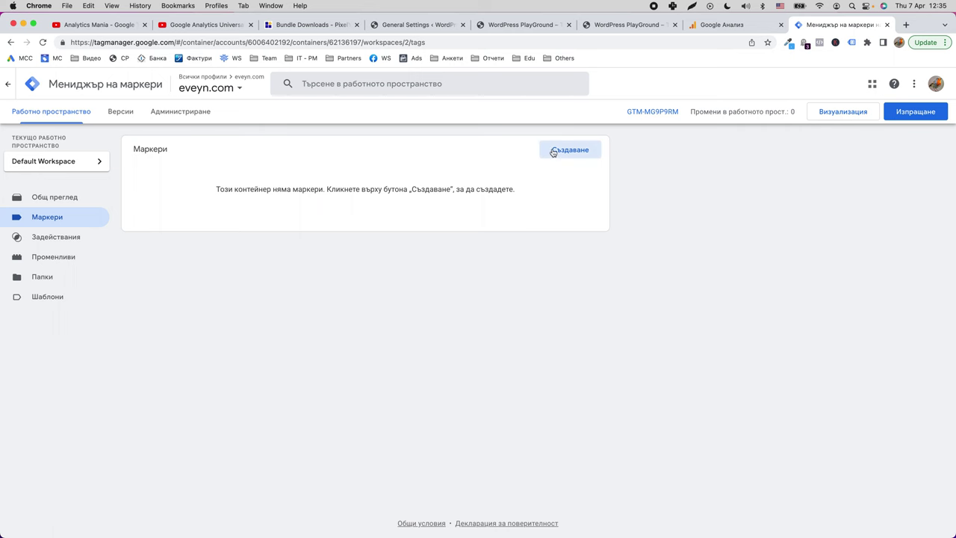
left_click(553, 153)
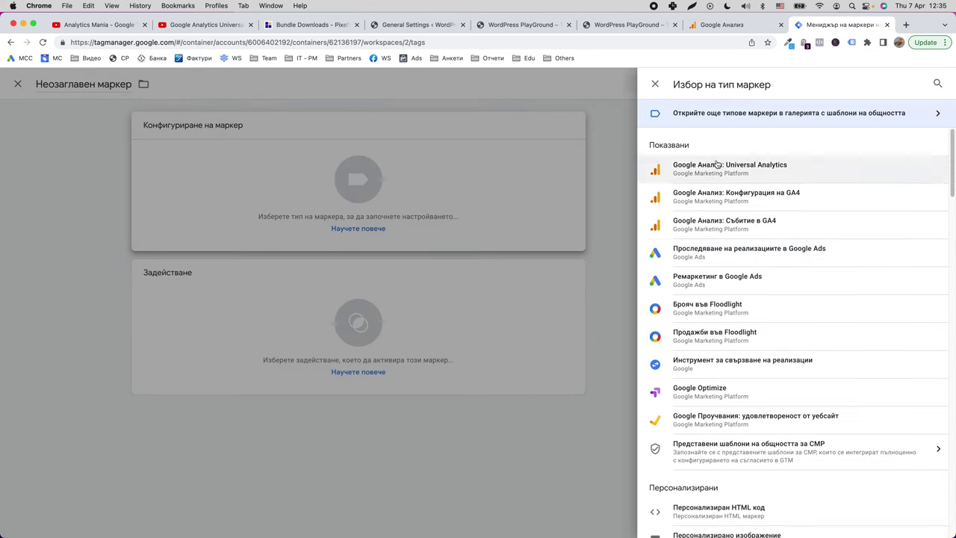
left_click(767, 202)
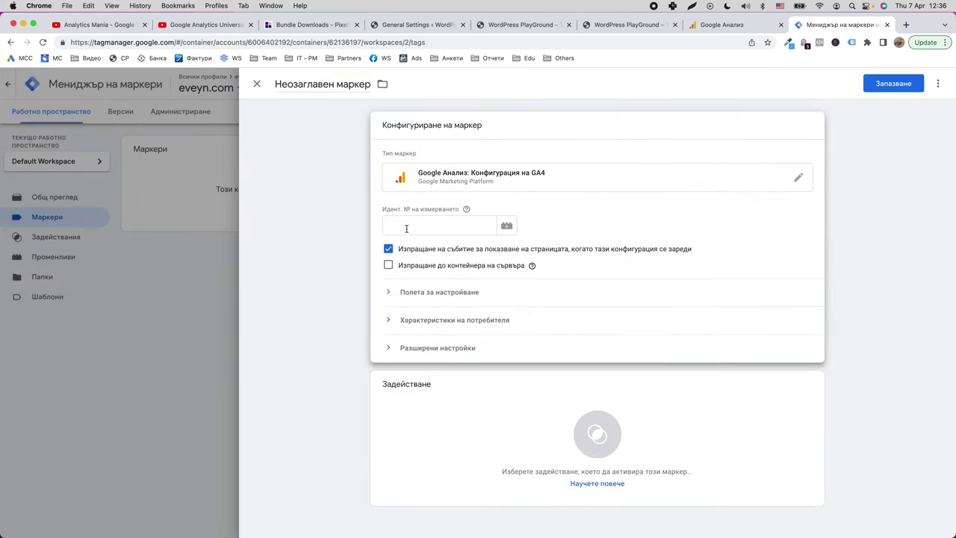
Step: Switch to Google Analytics, open the details of the eveyn.com web data stream and copy its measurement ID
left_click(724, 25)
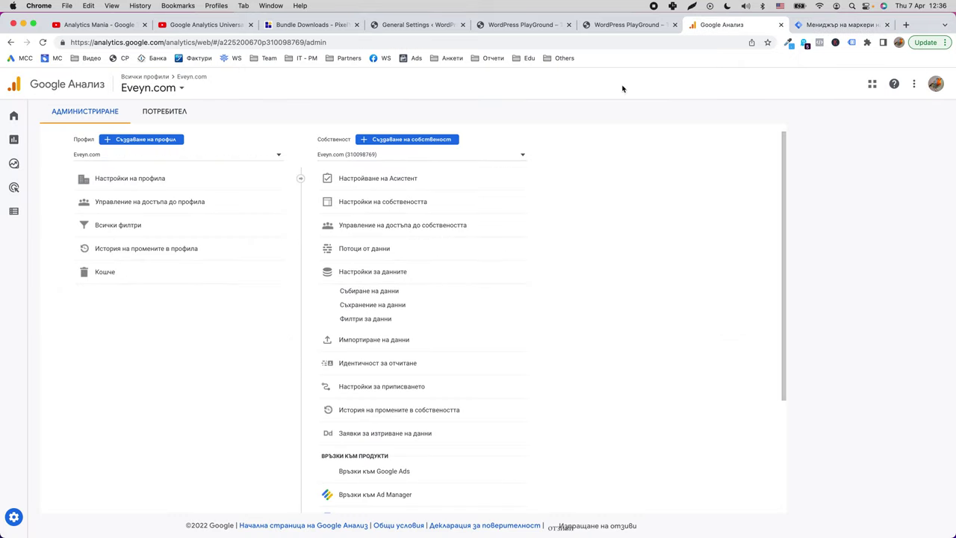
left_click(381, 186)
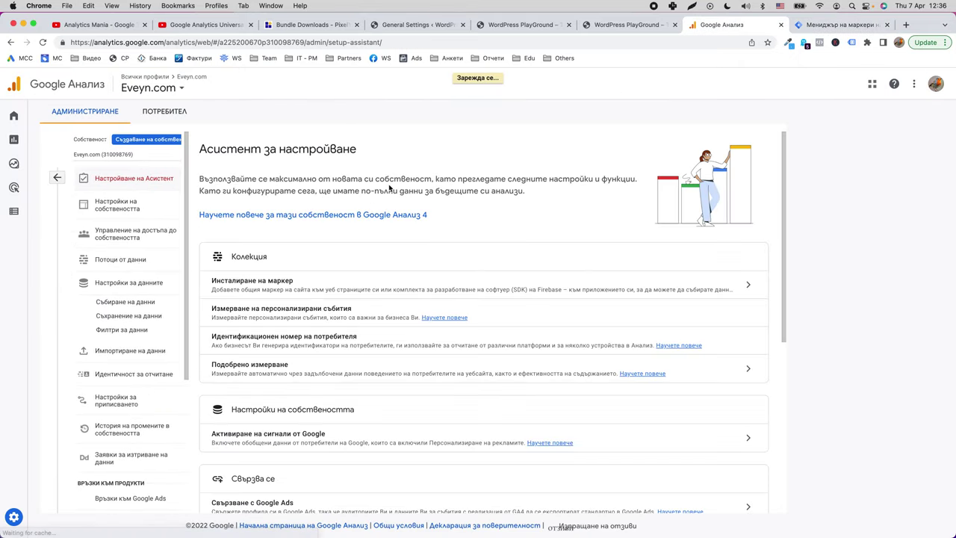
left_click(752, 288)
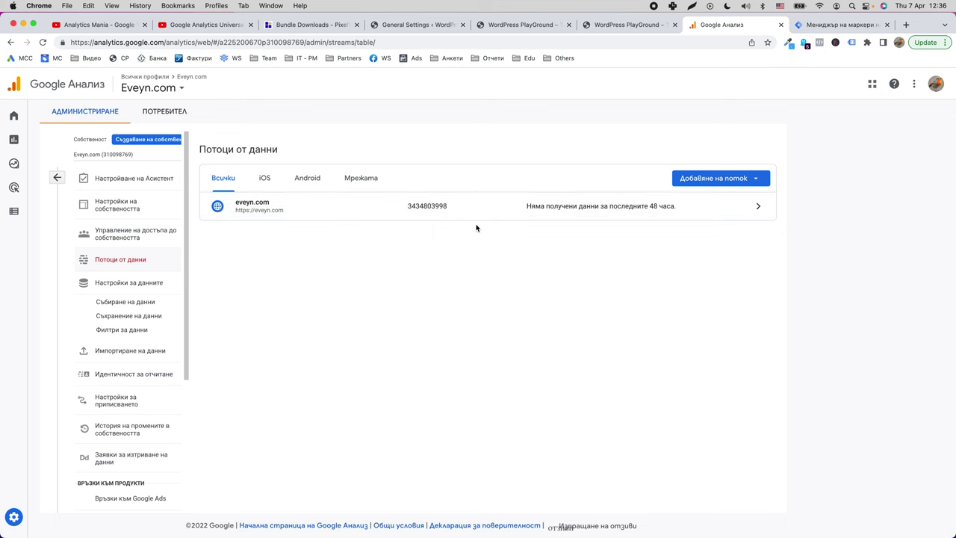
left_click(420, 207)
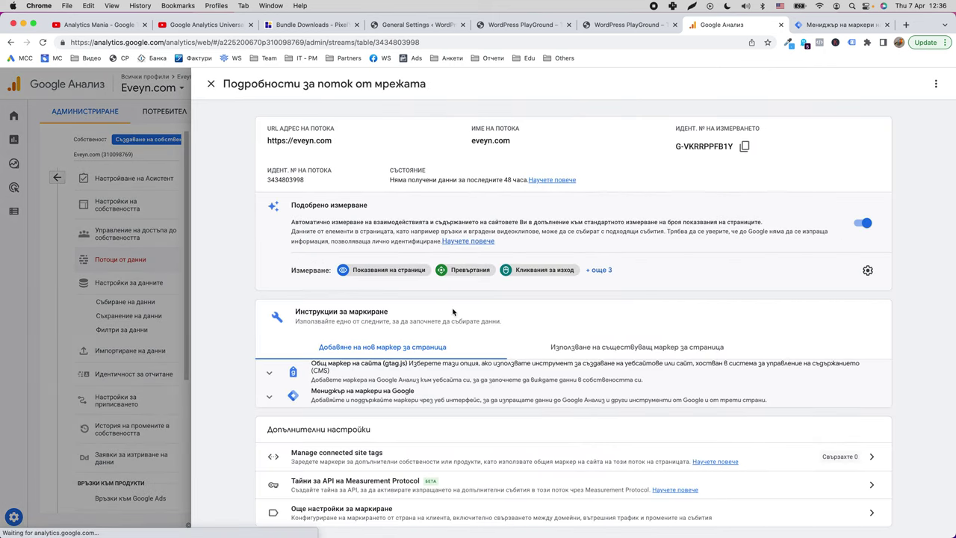
left_click(746, 147)
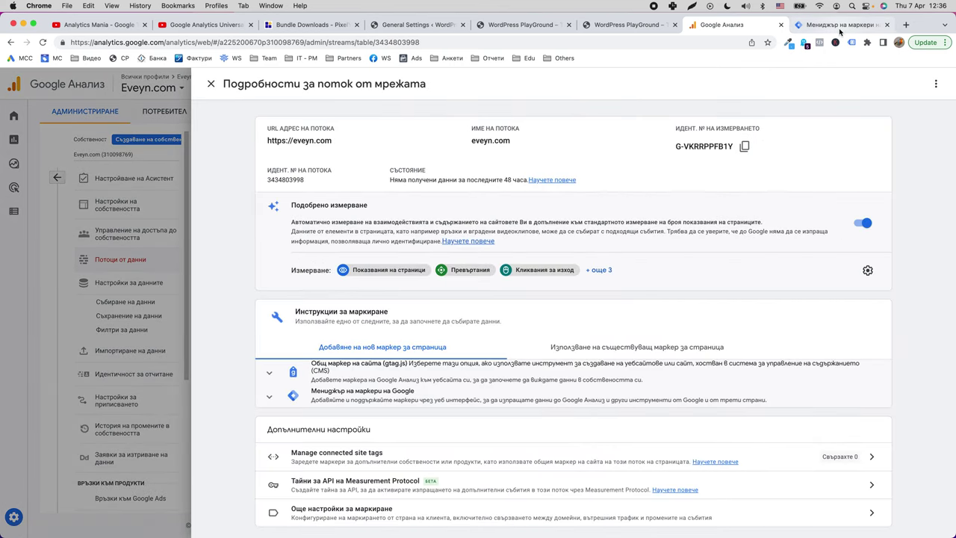
Step: Return to Tag Manager and paste G-VKRRPPFB1Y as the new GA4 configuration tag's measurement ID
left_click(840, 25)
right_click(426, 222)
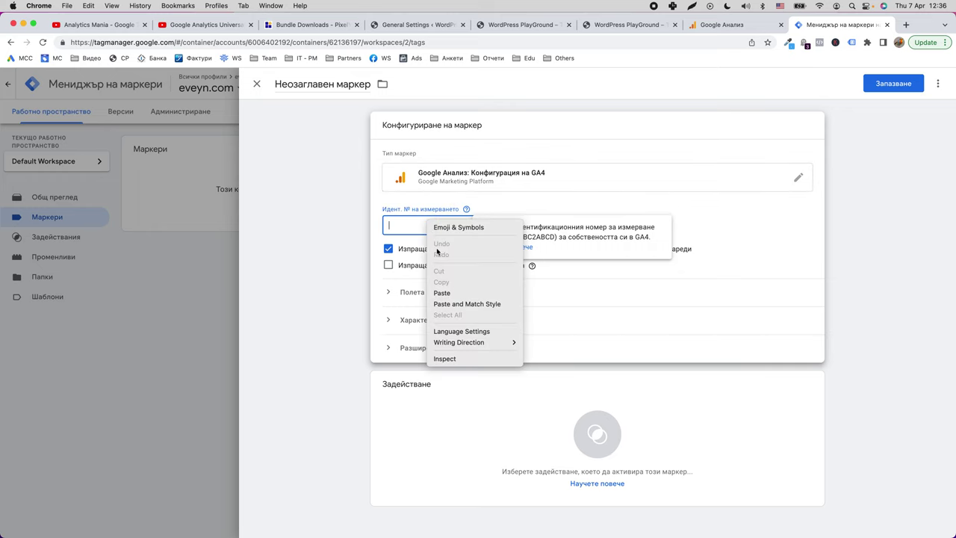
left_click(448, 292)
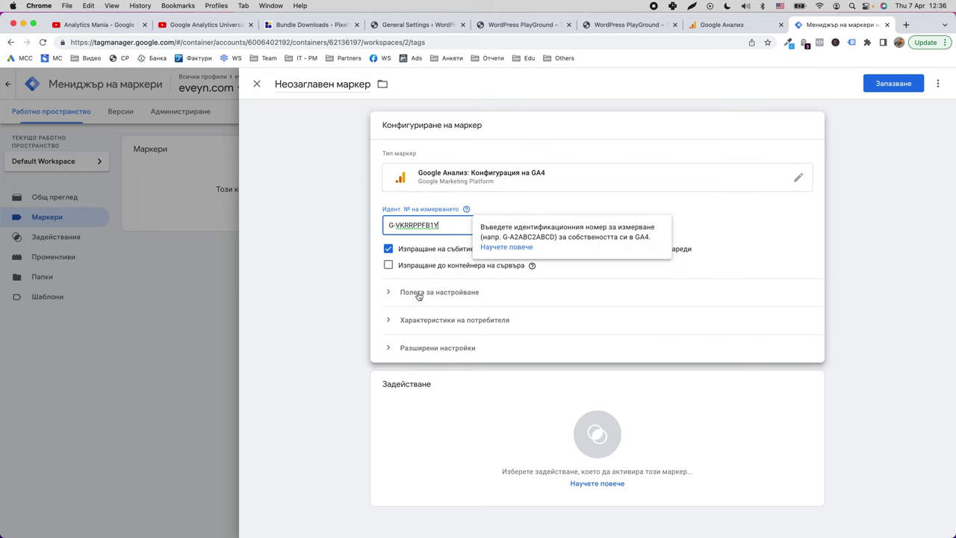
Step: Examine the tag's fields to set, user properties and advanced settings, and collapse these sections again
left_click(418, 296)
left_click(430, 362)
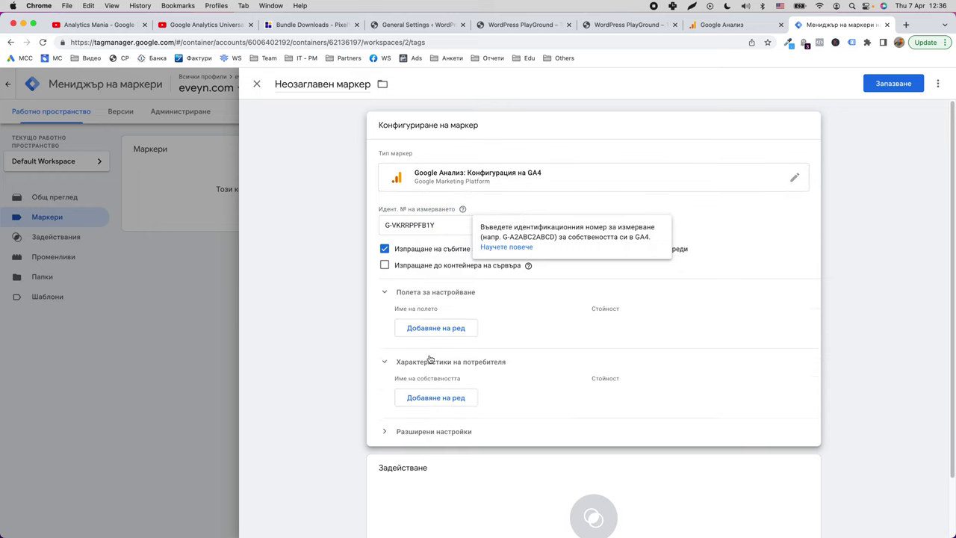
left_click(440, 431)
scroll(439, 430, "down", 2)
scroll(439, 430, "down", 1)
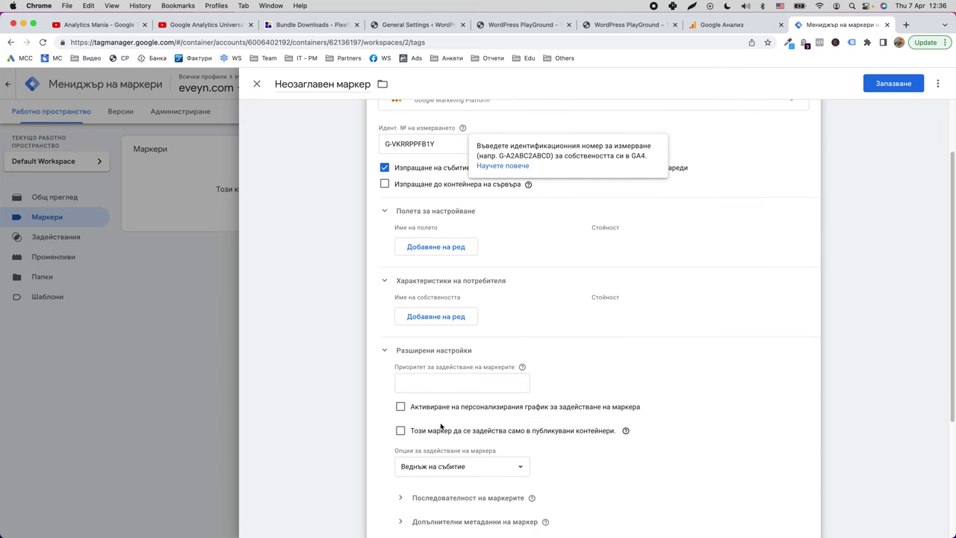
left_click(437, 357)
left_click(433, 298)
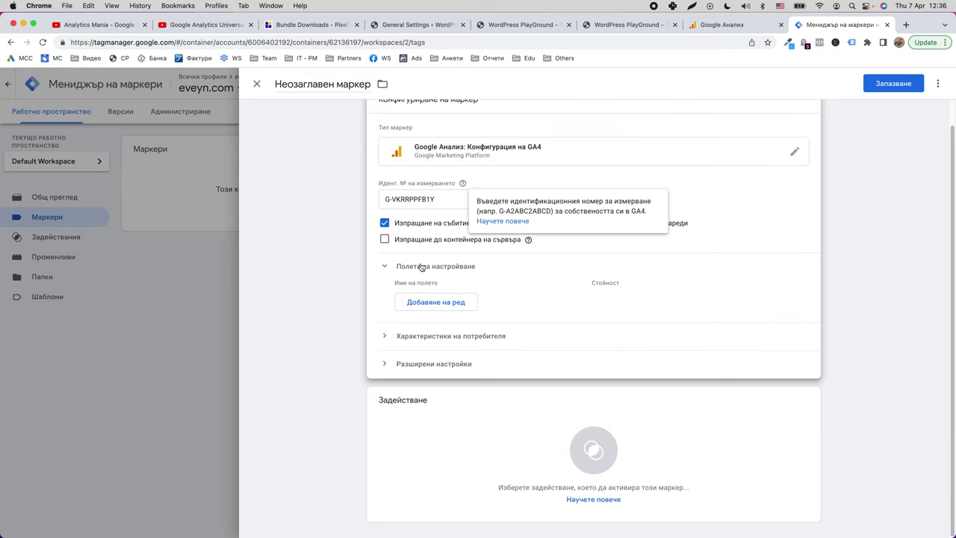
left_click(423, 263)
Step: Name the tag "GA4 All Pages - G-VKRRPPFB1Y"
left_click(334, 84)
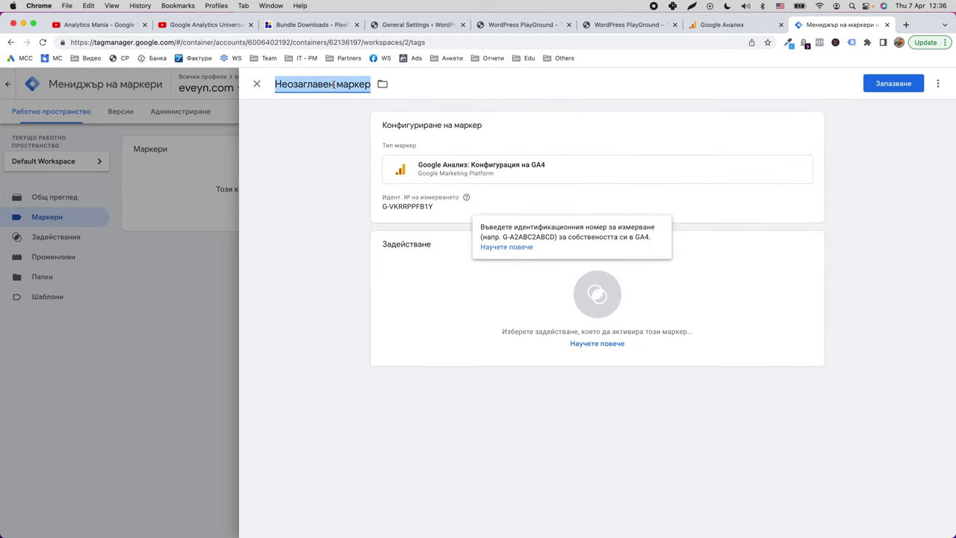
type("G")
key("BackSpace")
type("GA-")
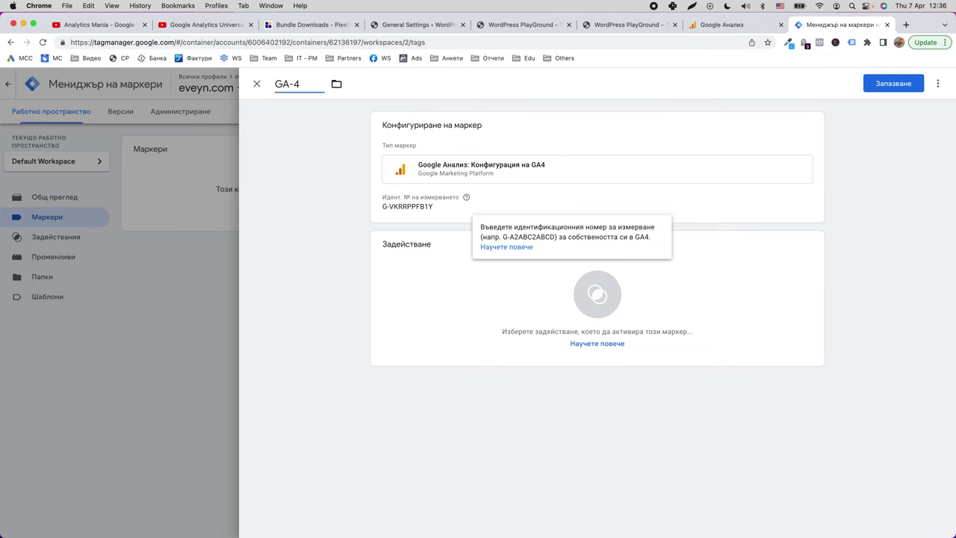
type("4 -")
key("super+v")
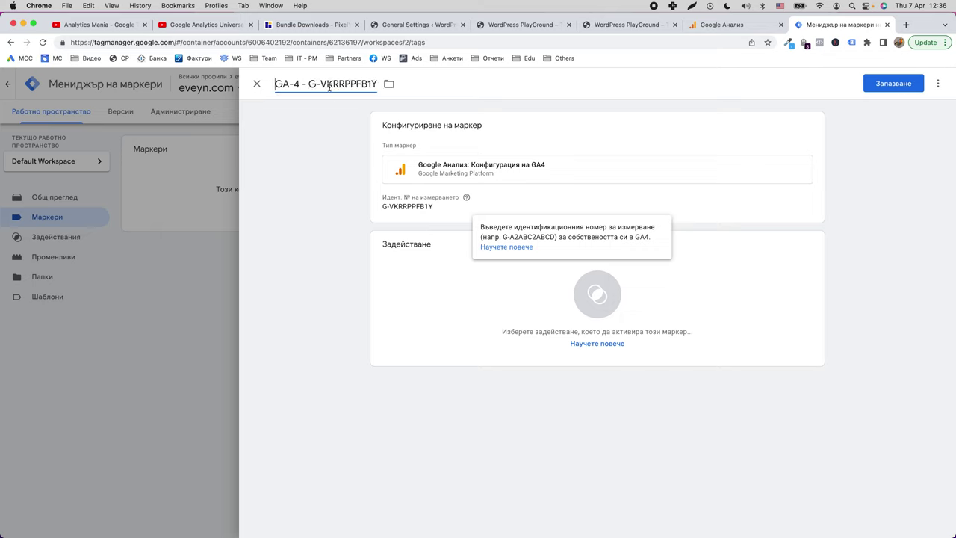
left_click_drag(308, 84, 274, 84)
type("GA4 ")
type("All Page")
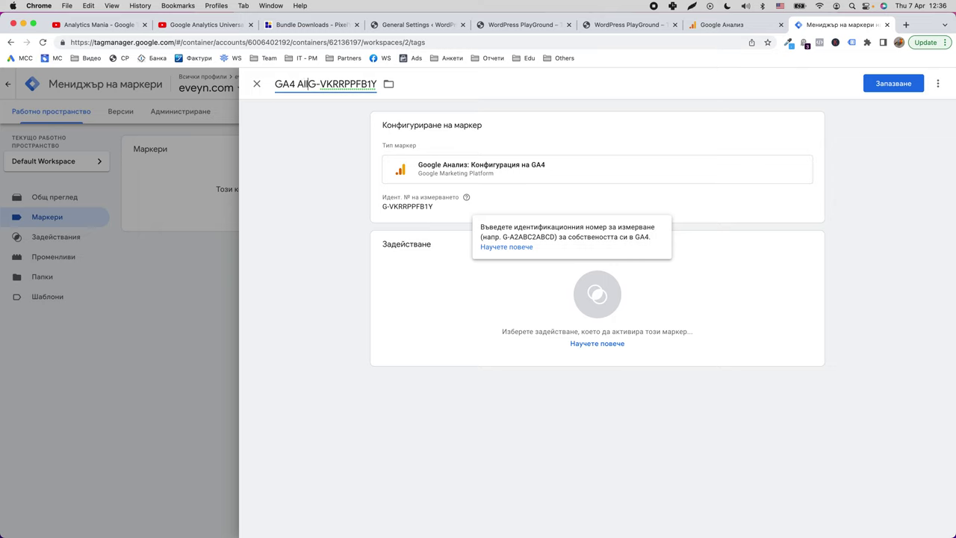
type("s -")
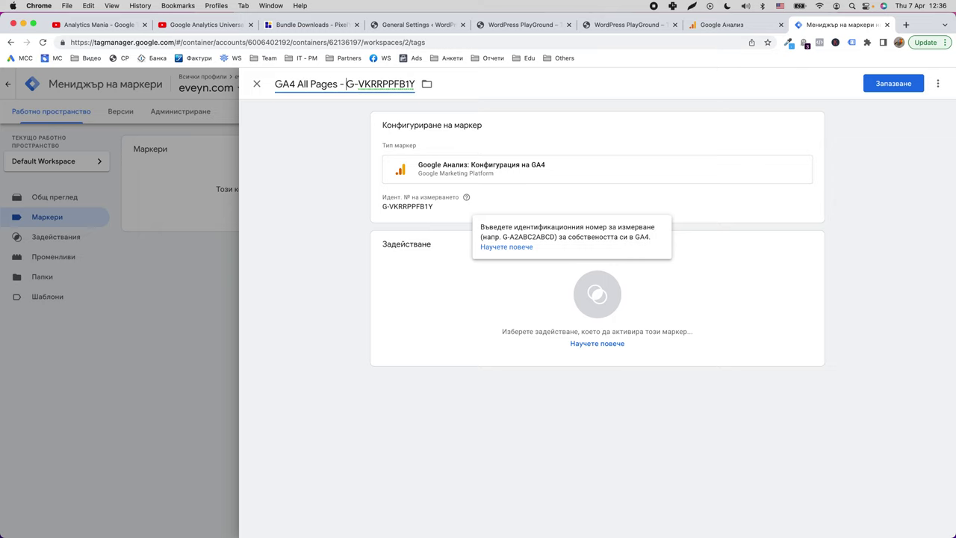
Step: Assign the All Pages page view trigger to the tag and save it
left_click(624, 307)
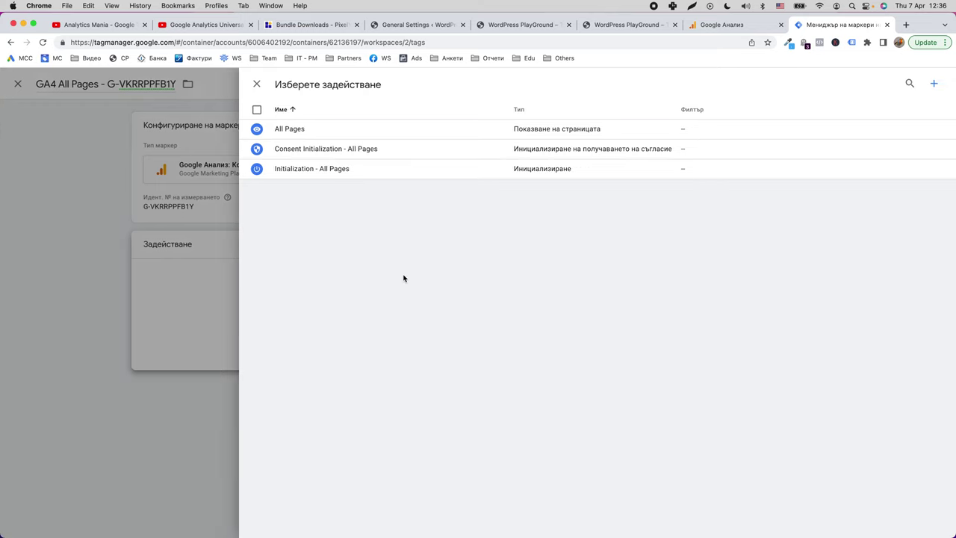
left_click(400, 127)
left_click(894, 84)
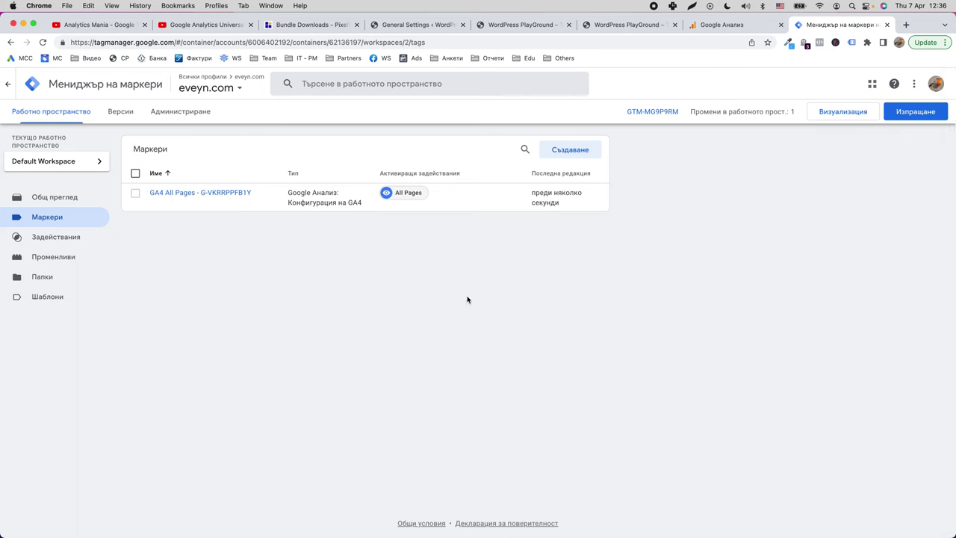
Step: Publish the workspace changes as a new container version without a name or description, and return to the workspace overview
left_click(898, 112)
left_click(908, 83)
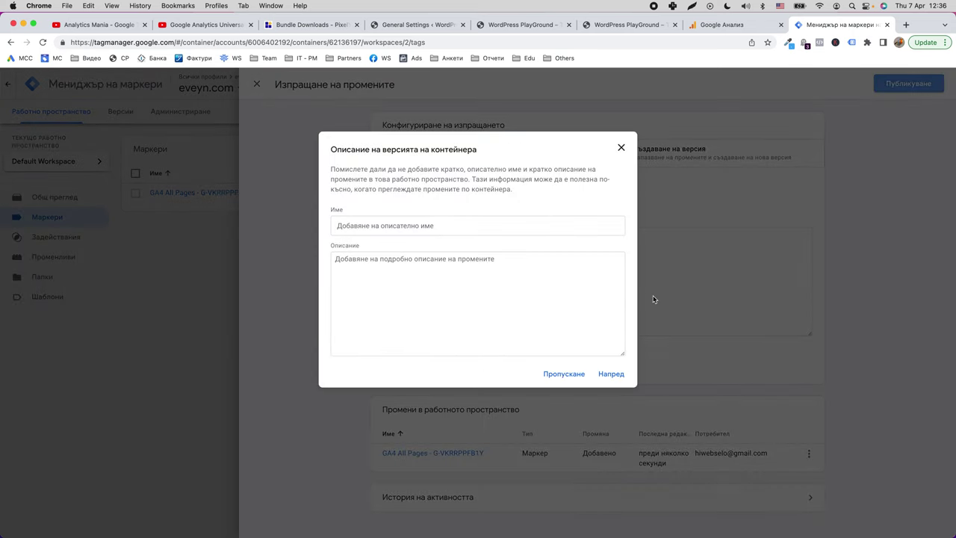
left_click(611, 373)
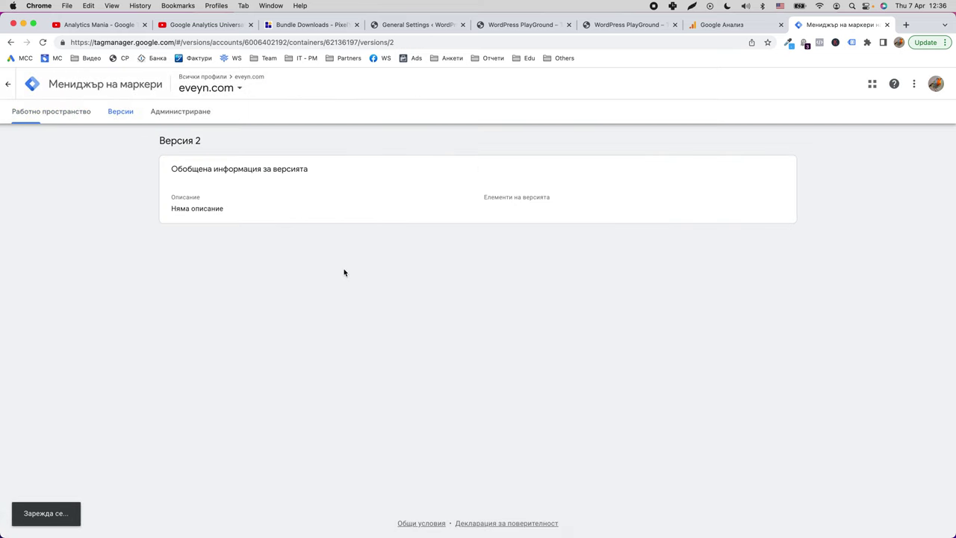
left_click(64, 113)
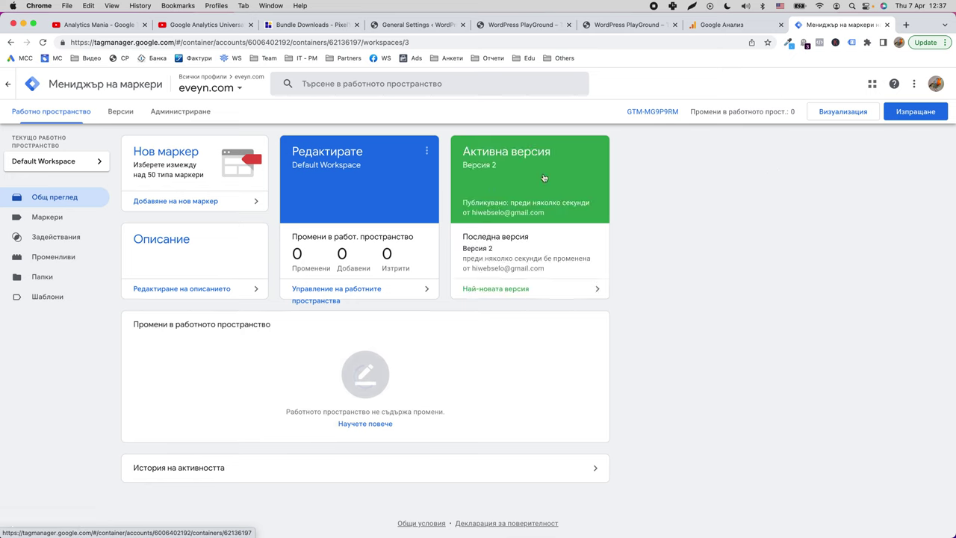
left_click(842, 112)
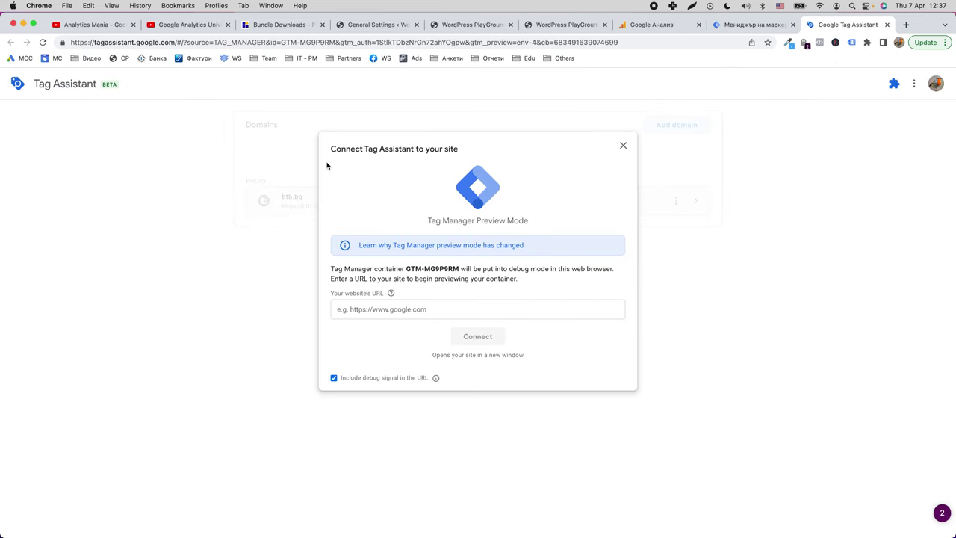
left_click(429, 307)
type("h")
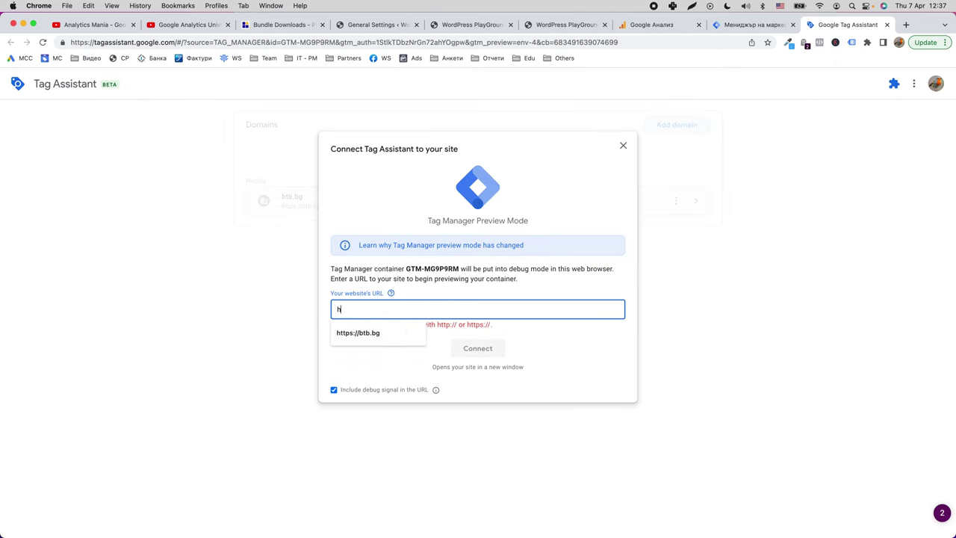
type("ttps://eveyn.com")
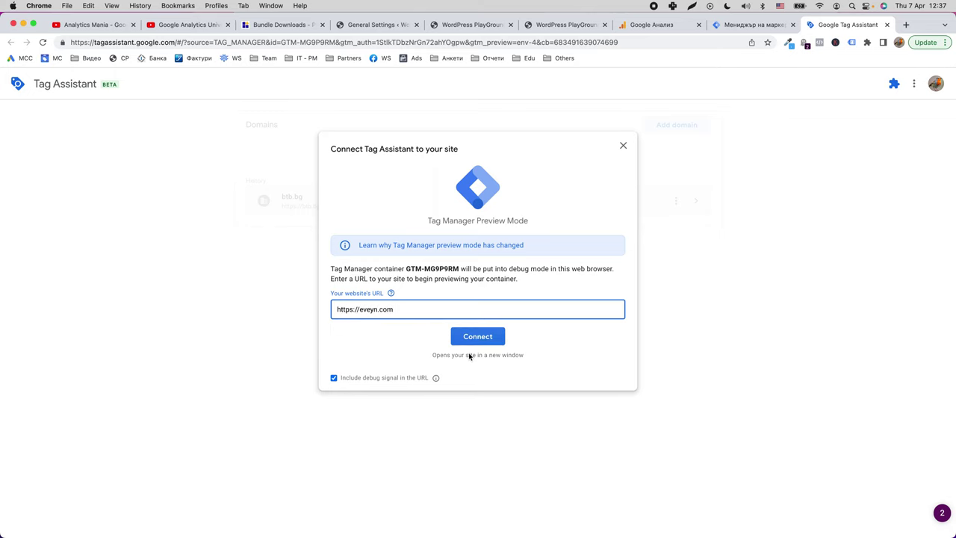
left_click(475, 337)
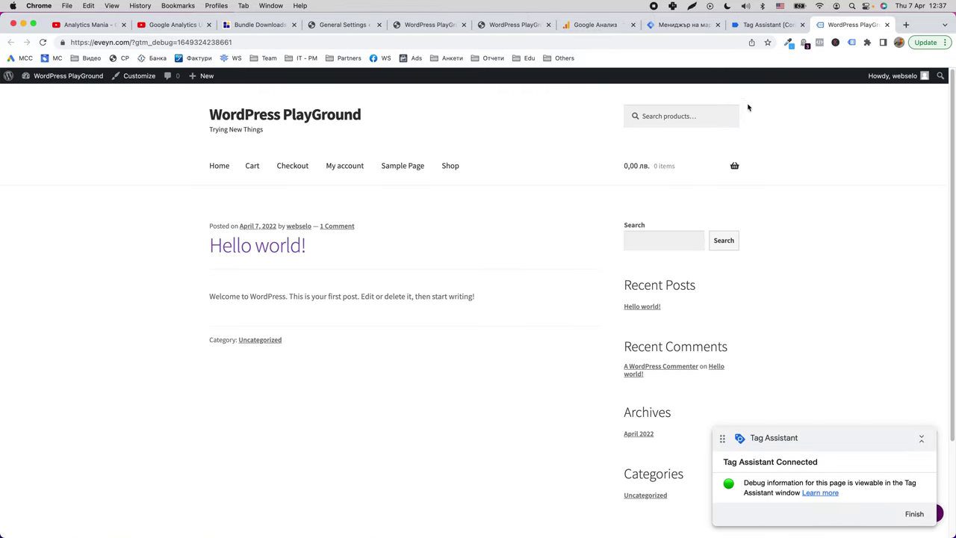
left_click(761, 24)
left_click(490, 257)
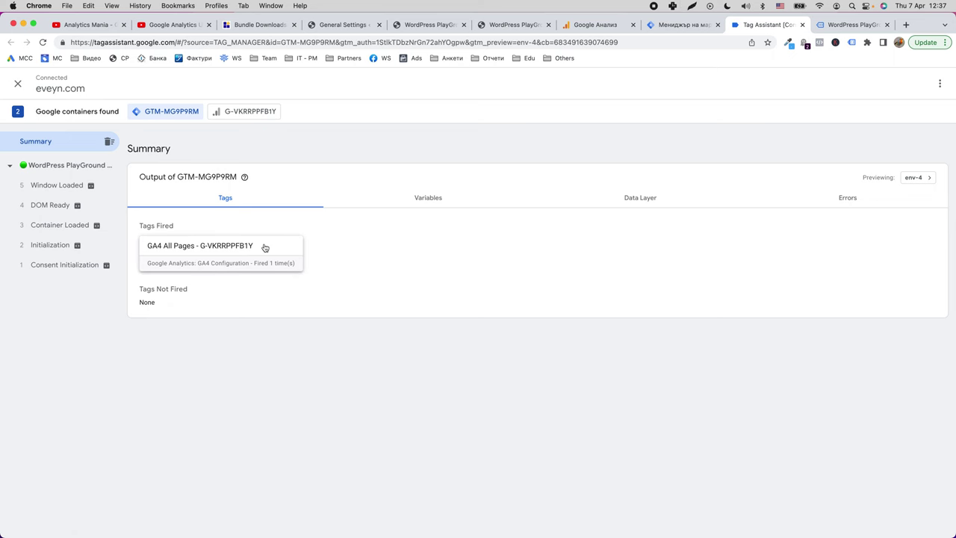
Step: Open Checkout on the connected site, examine the tags fired for the Cart page in Tag Assistant, and return to the site
left_click(824, 27)
left_click(290, 168)
left_click(751, 26)
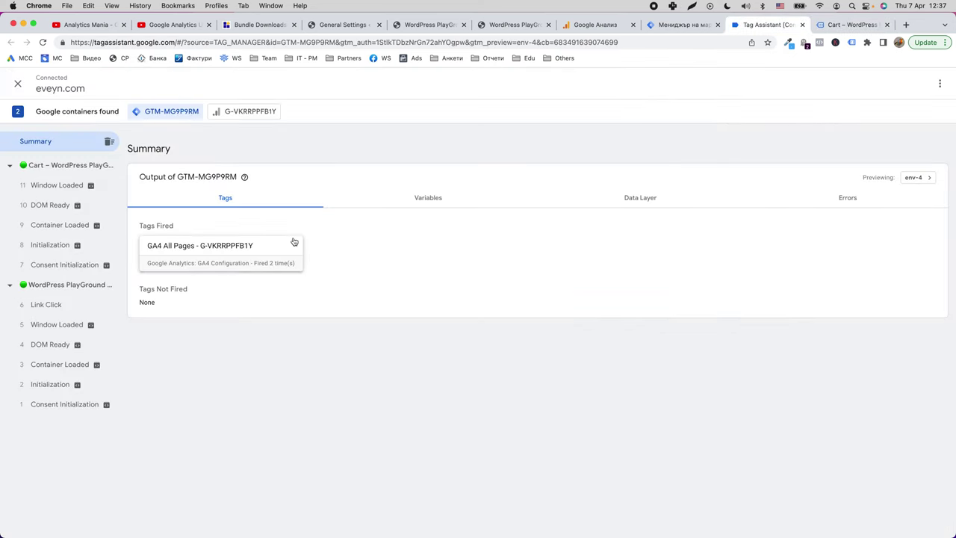
left_click(77, 168)
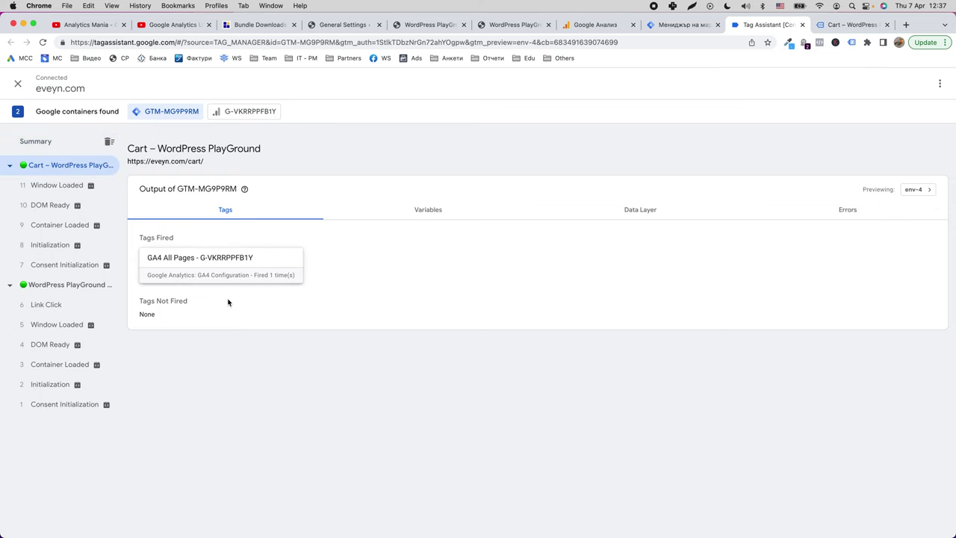
left_click(847, 24)
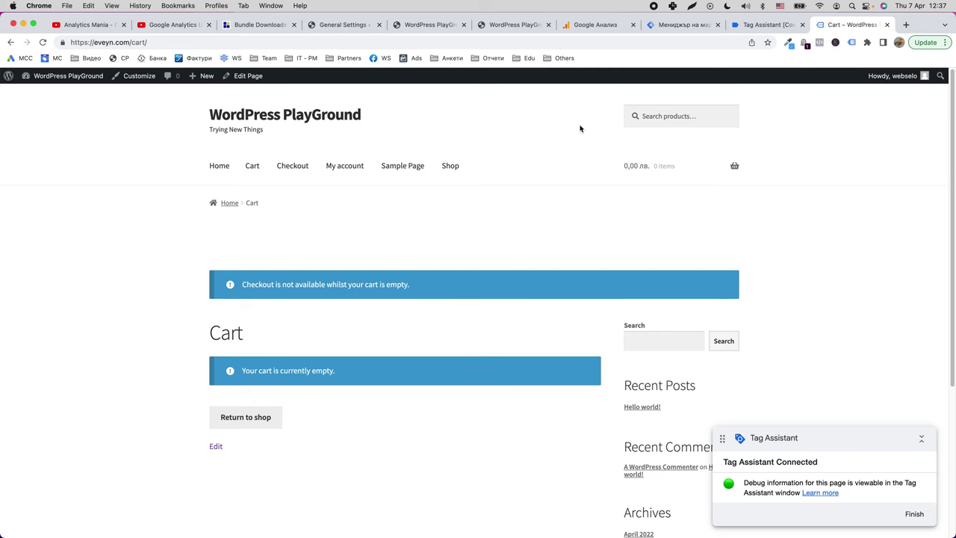
Step: Examine the gtag.js and Tag Manager tagging instructions in the Google Analytics stream details, close them and return to the site's front page
left_click(590, 25)
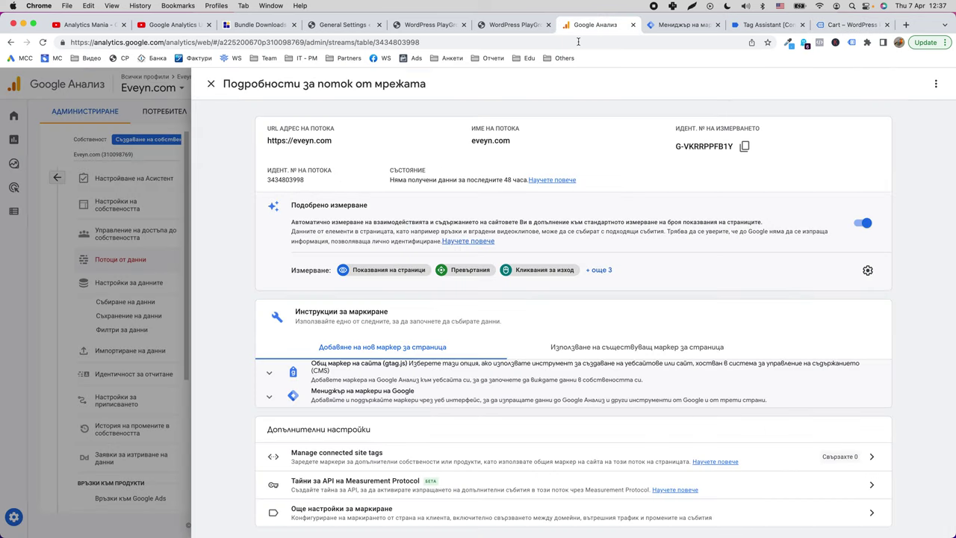
left_click(270, 398)
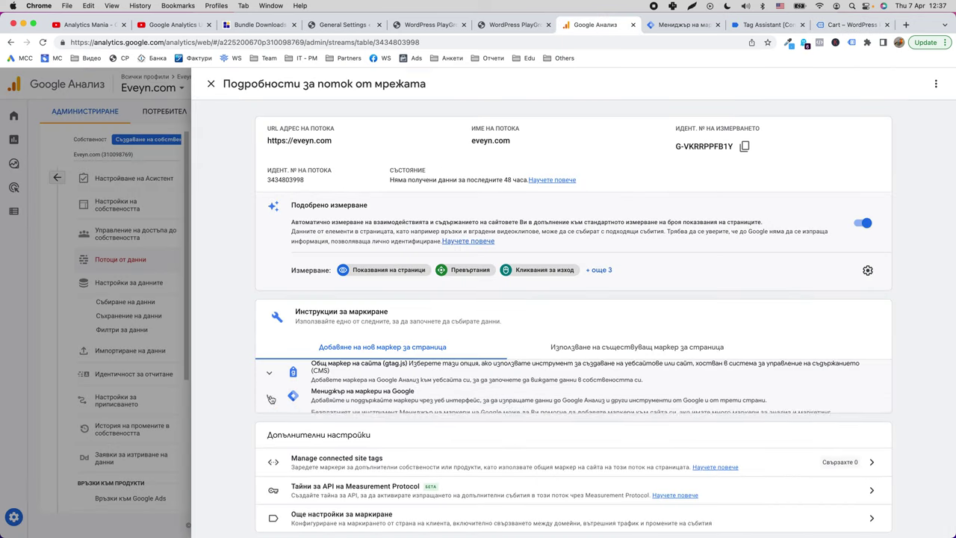
left_click(270, 362)
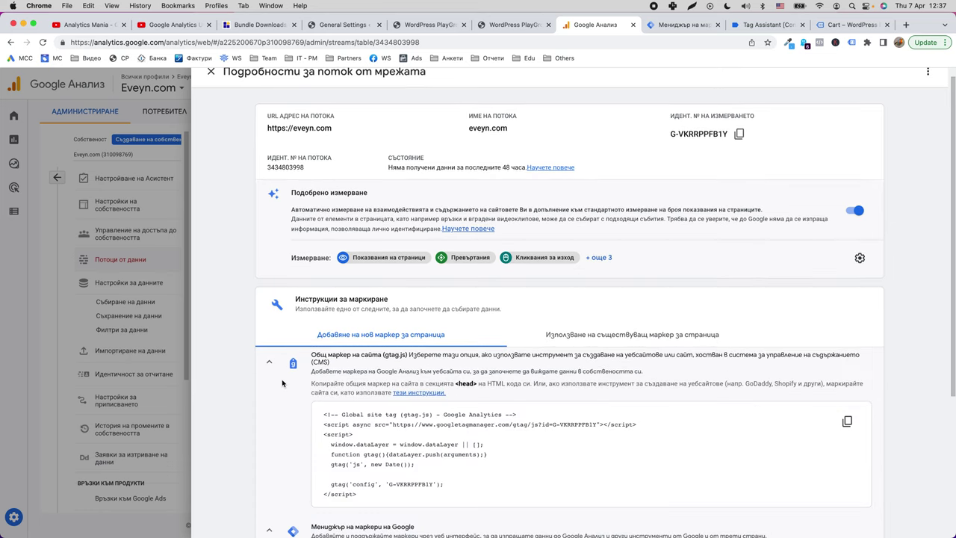
scroll(281, 390, "down", 5)
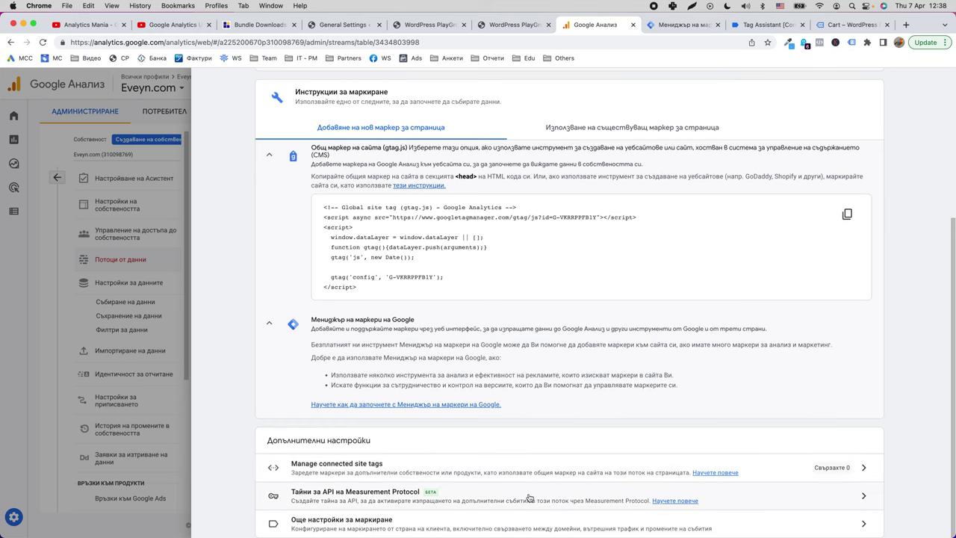
left_click(137, 353)
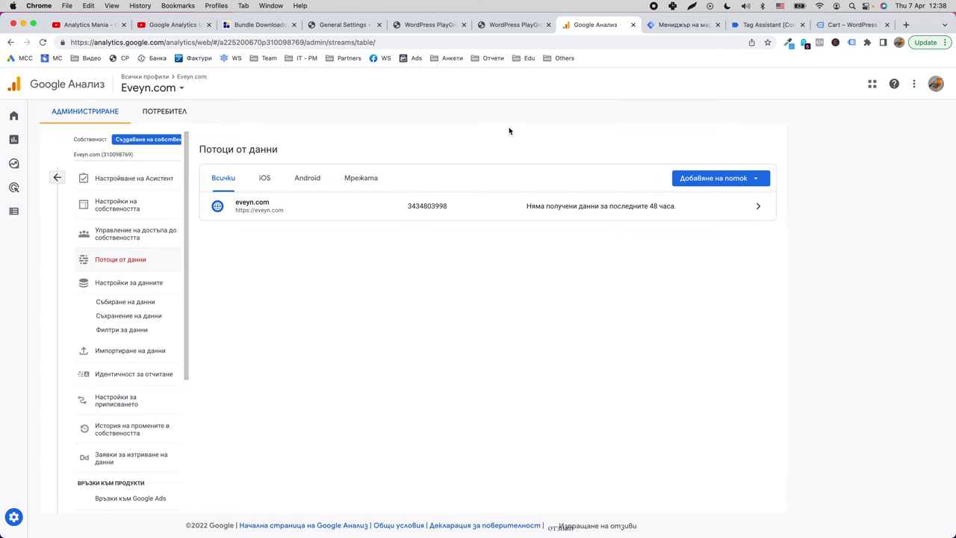
left_click(511, 24)
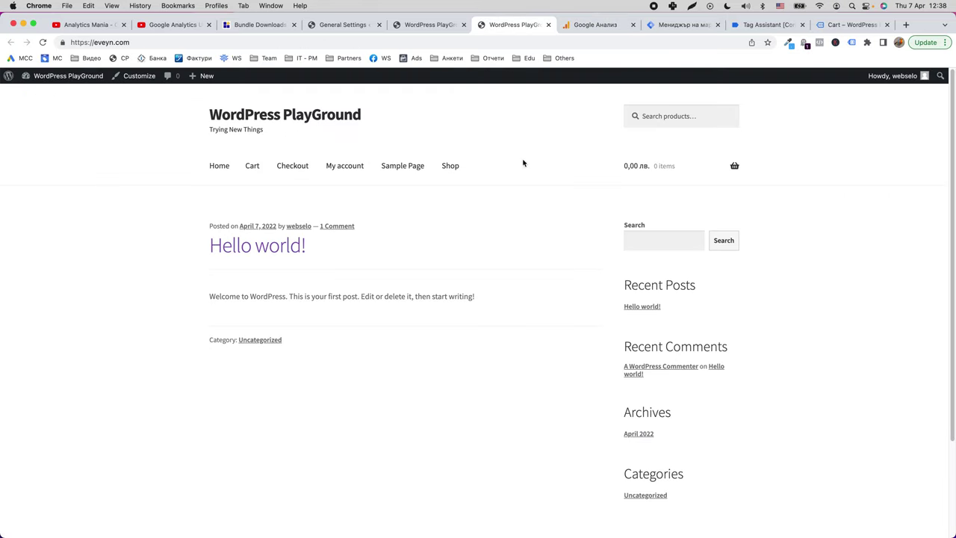